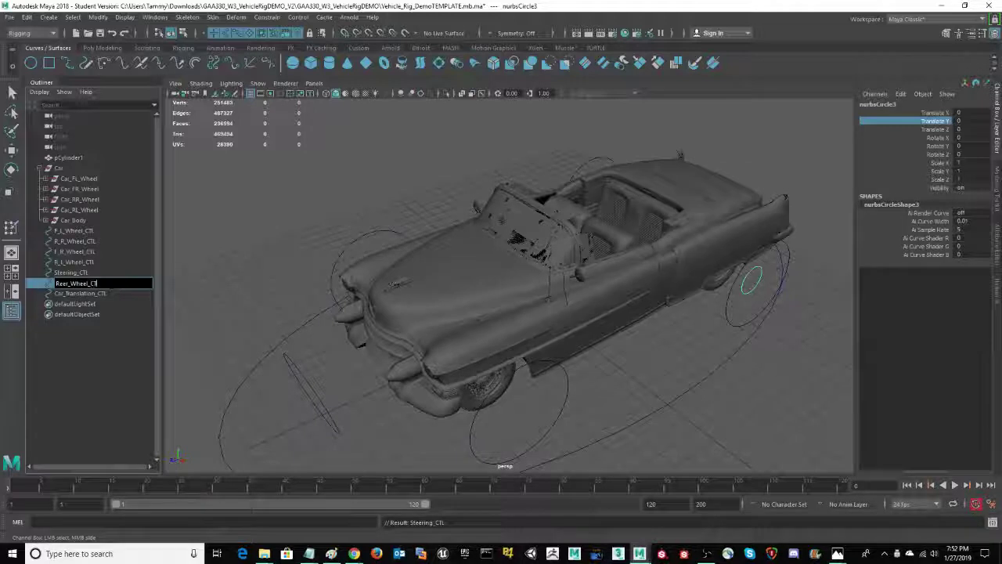
- Finish renaming the small circle curve by the rear wheel as Reer_Wheel_CTL
type("L")
key("Return")
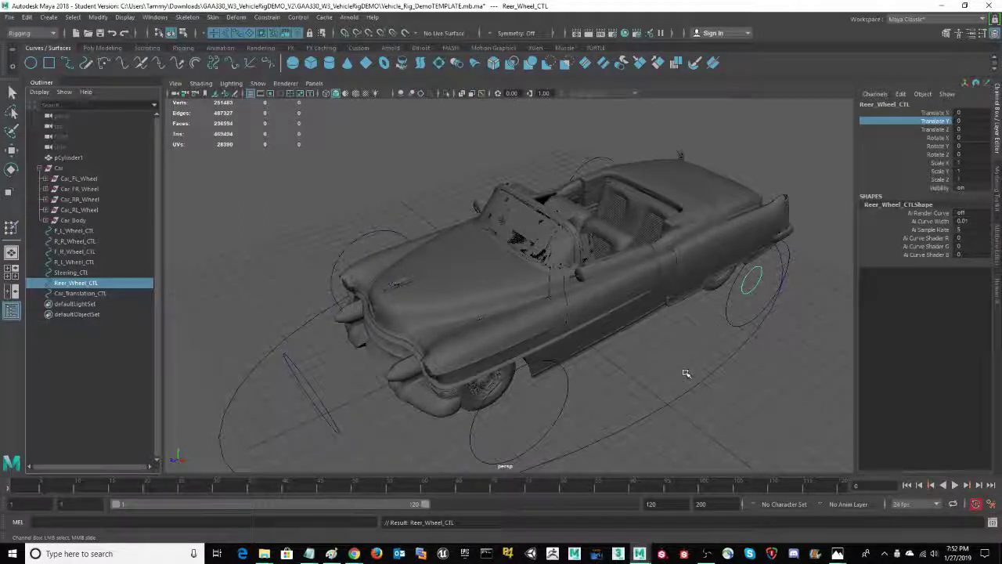
- Point-constrain Car_FR_Wheel to the F_R_Wheel_CTL curve with Maintain Offset enabled on all axes
left_click_drag(686, 374, 654, 319, "alt")
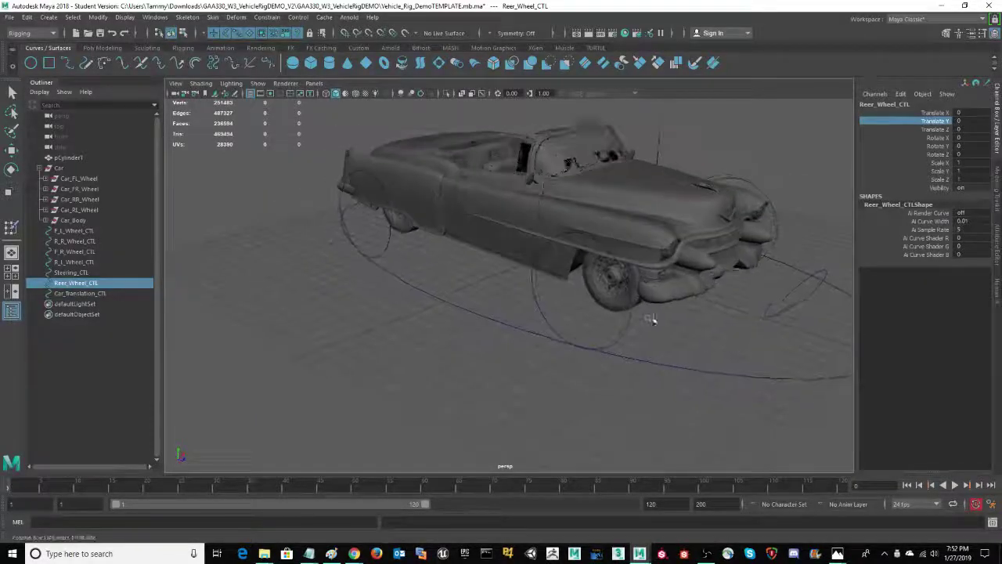
left_click(616, 330)
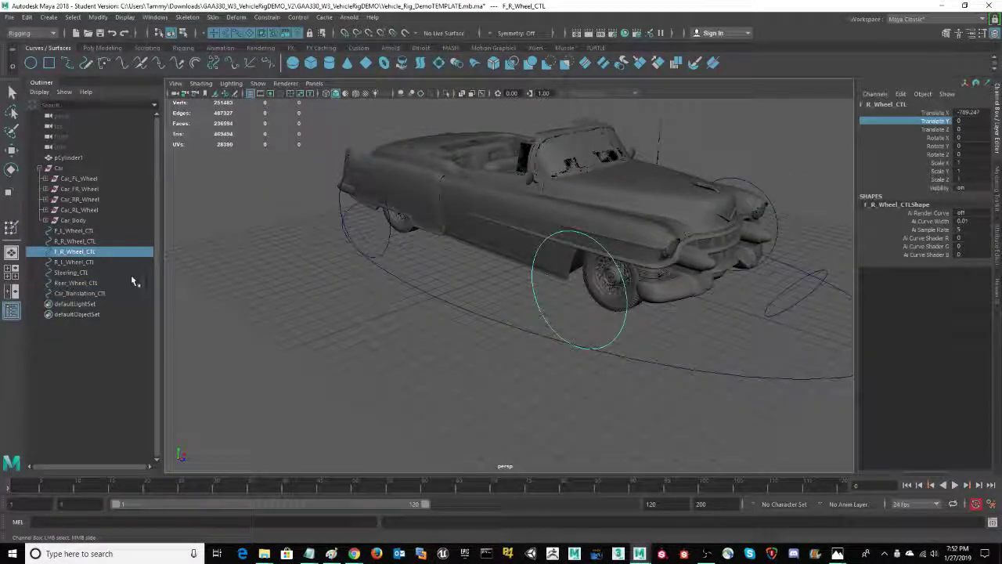
left_click(78, 188, "ctrl")
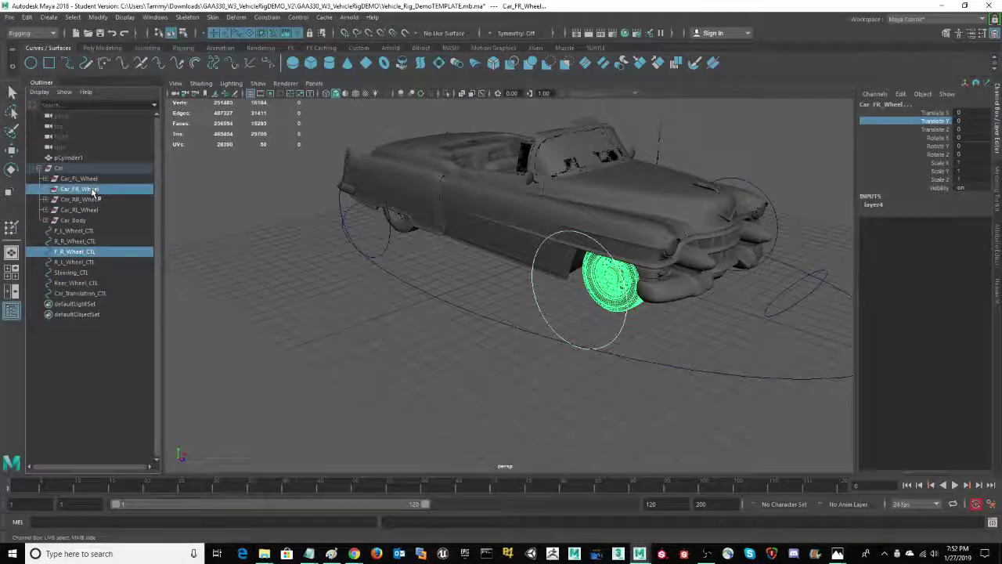
left_click(266, 17)
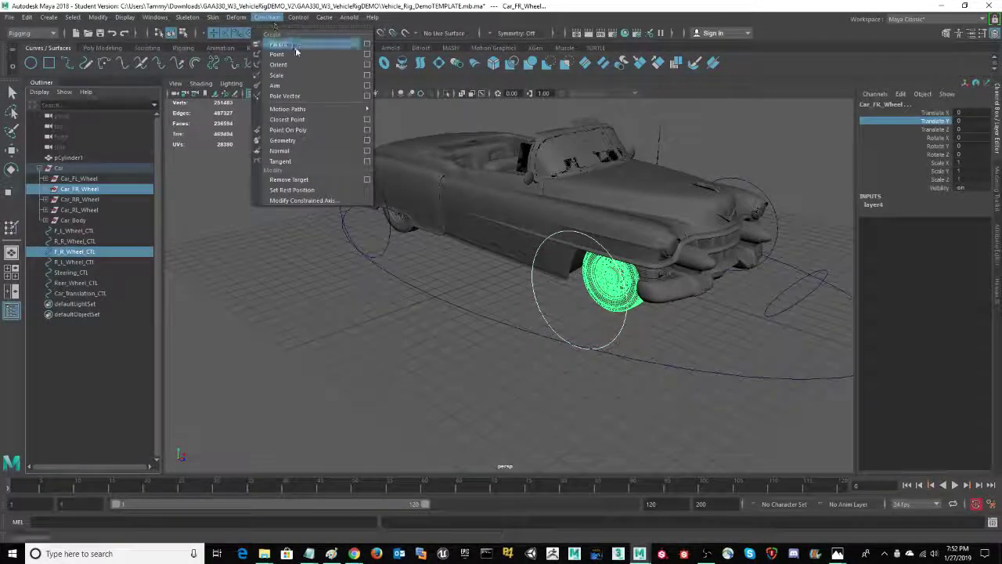
left_click(366, 55)
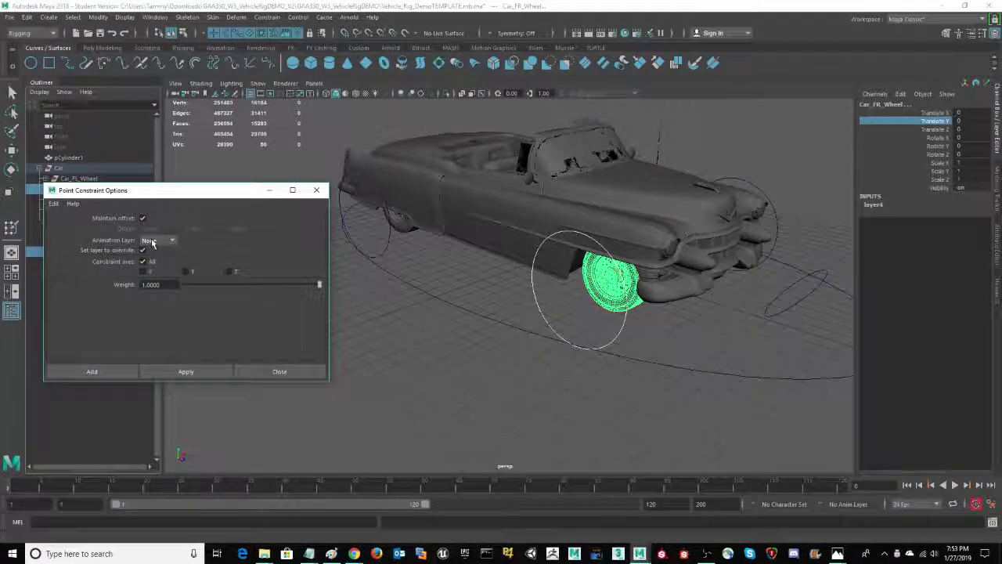
left_click(107, 373)
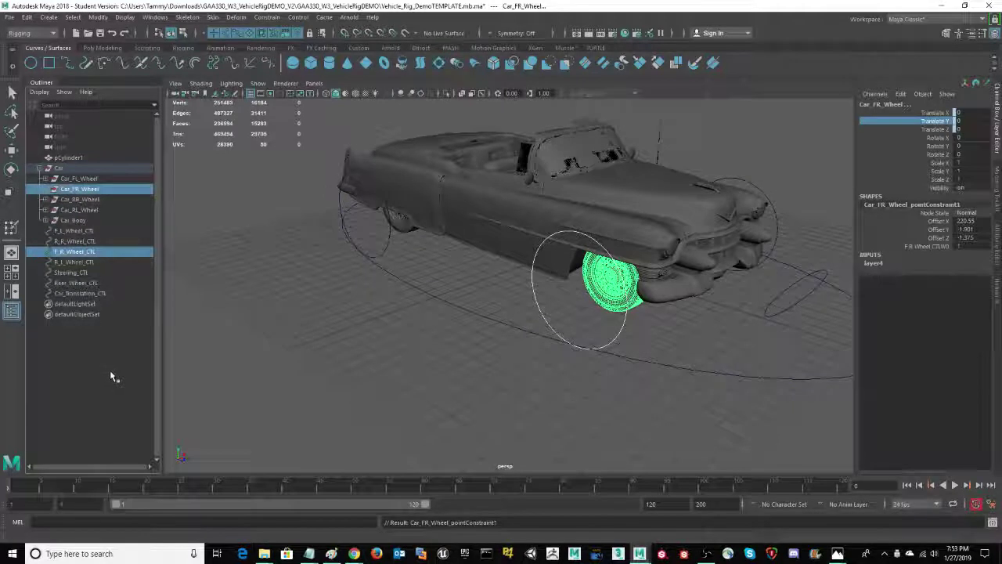
- Using F_L_Wheel_CTL's limits as reference, set the minimum Translate Y limit of F_R_Wheel_CTL to -30
left_click(612, 331)
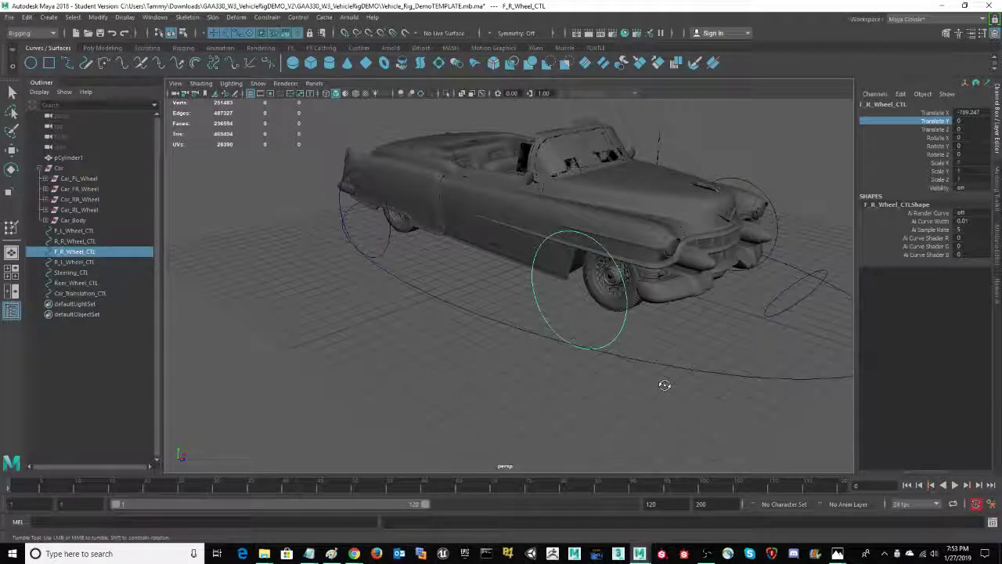
left_click_drag(699, 398, 616, 337, "alt")
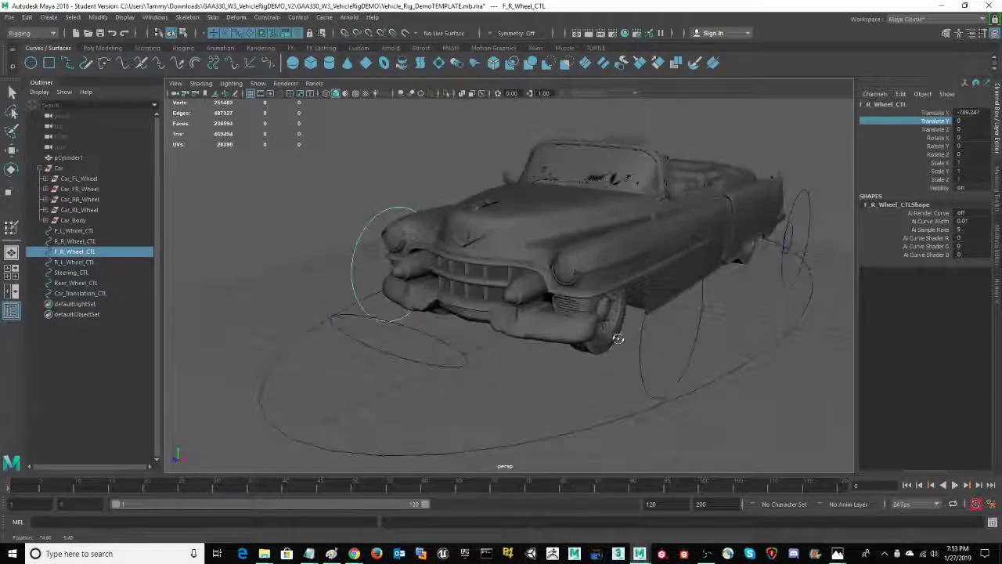
left_click(644, 362)
left_click(997, 243)
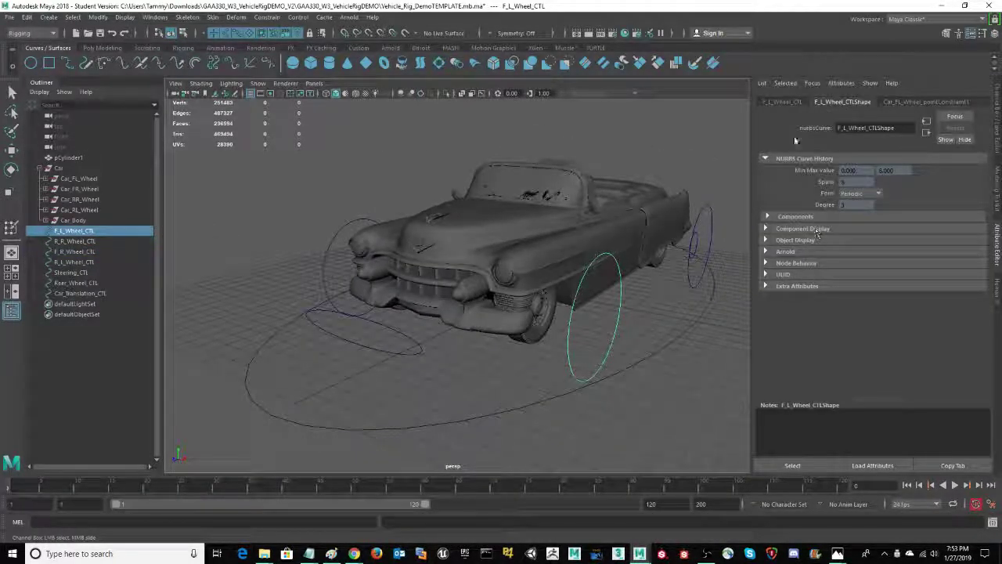
left_click(782, 102)
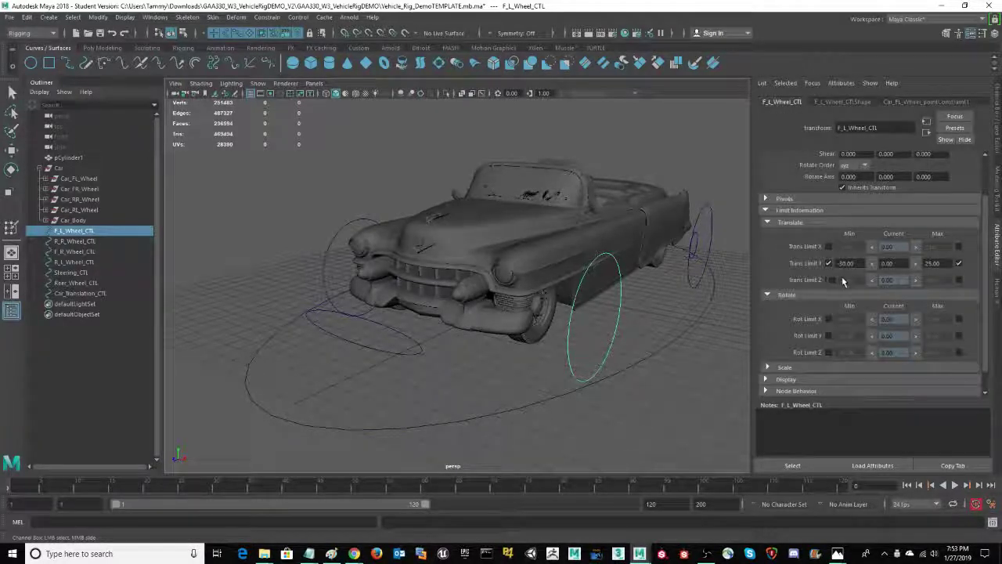
left_click(332, 232)
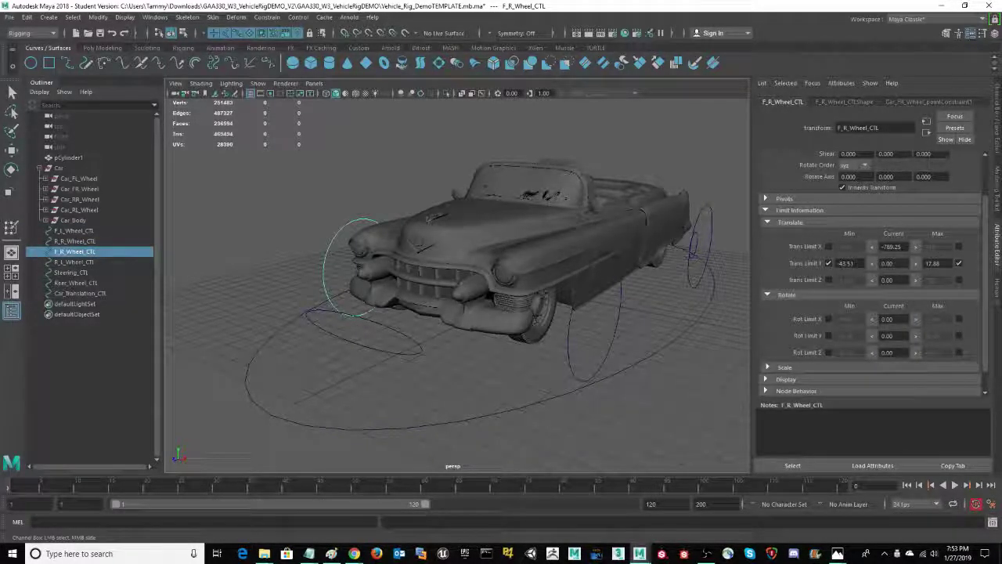
left_click_drag(375, 175, 476, 223, "alt")
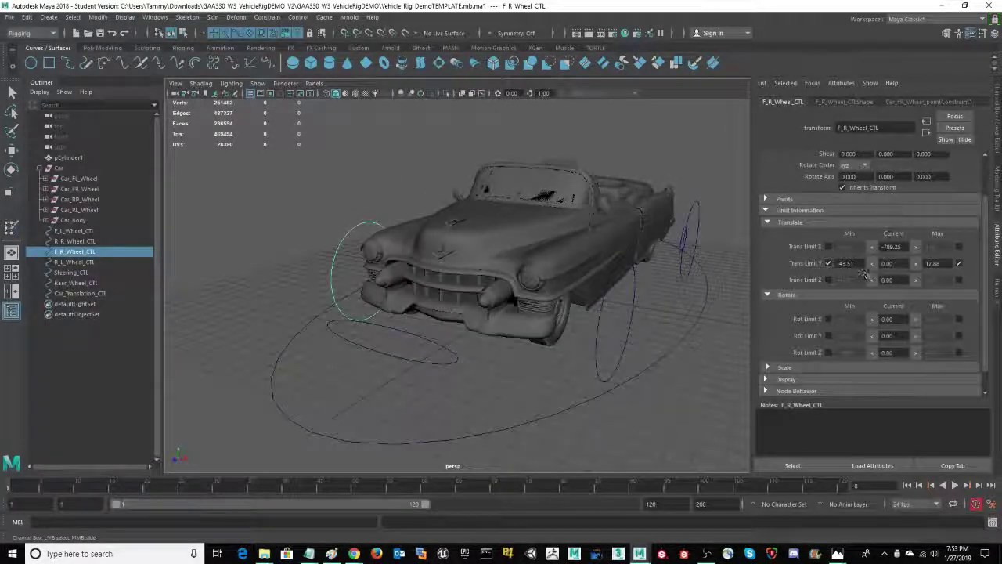
left_click(837, 264)
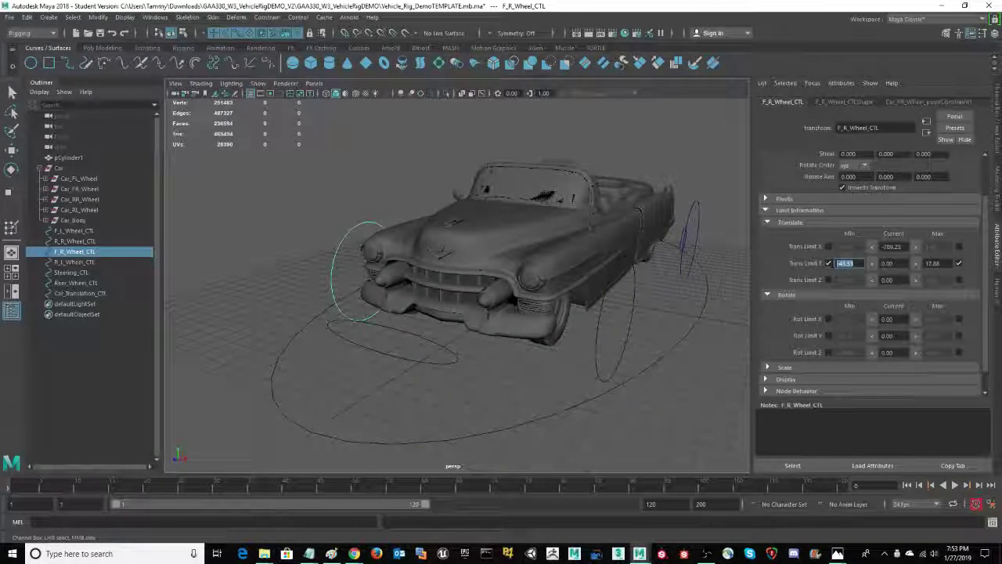
type("-30")
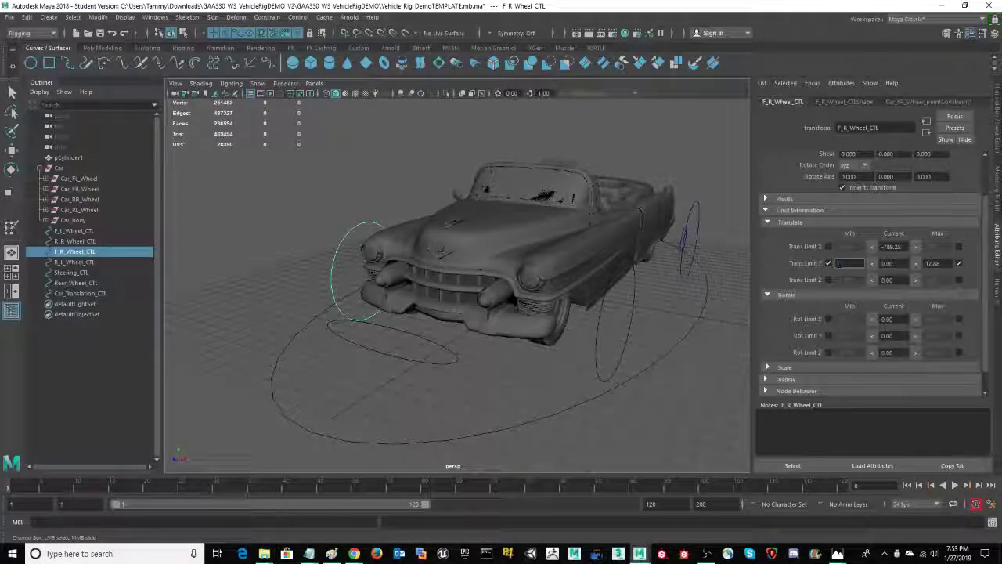
key("Return")
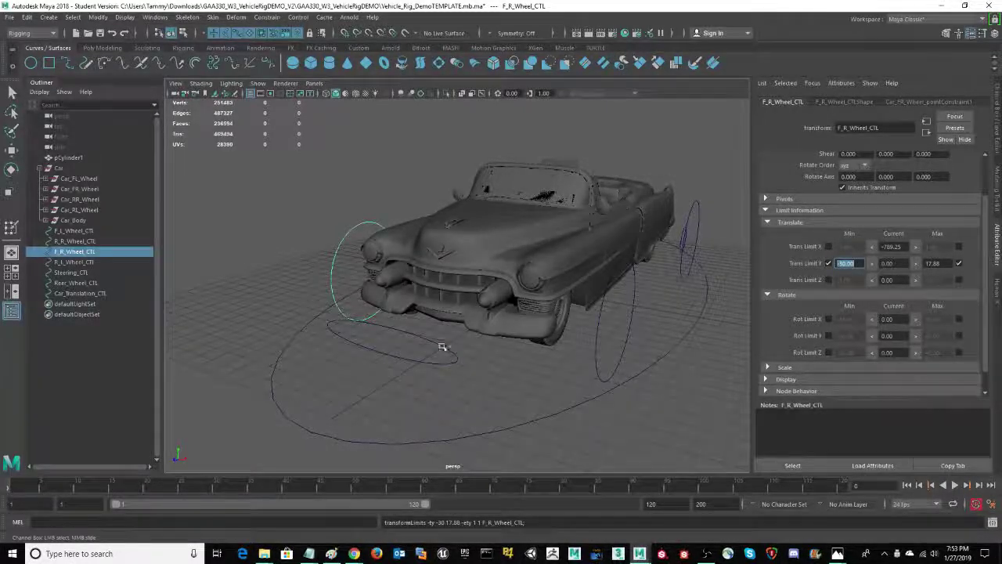
- Set the maximum Translate Y limit of F_R_Wheel_CTL to 25
left_click_drag(439, 347, 595, 368, "alt")
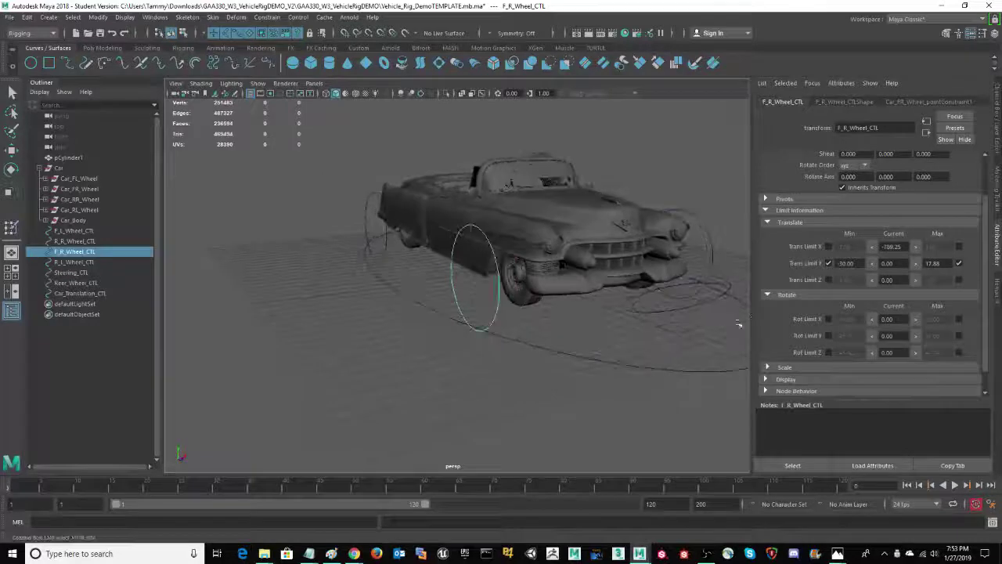
left_click(932, 263)
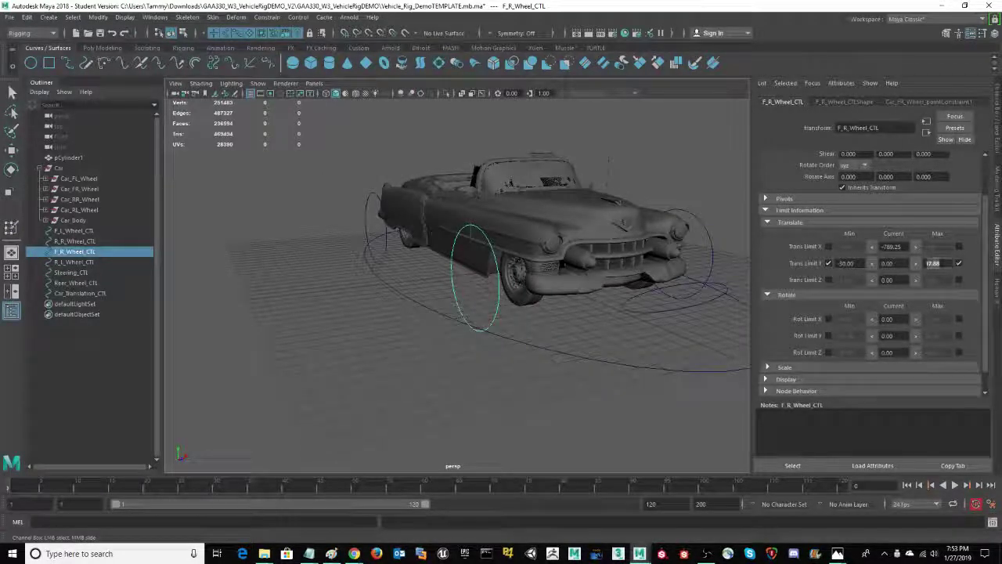
type("25")
key("Return")
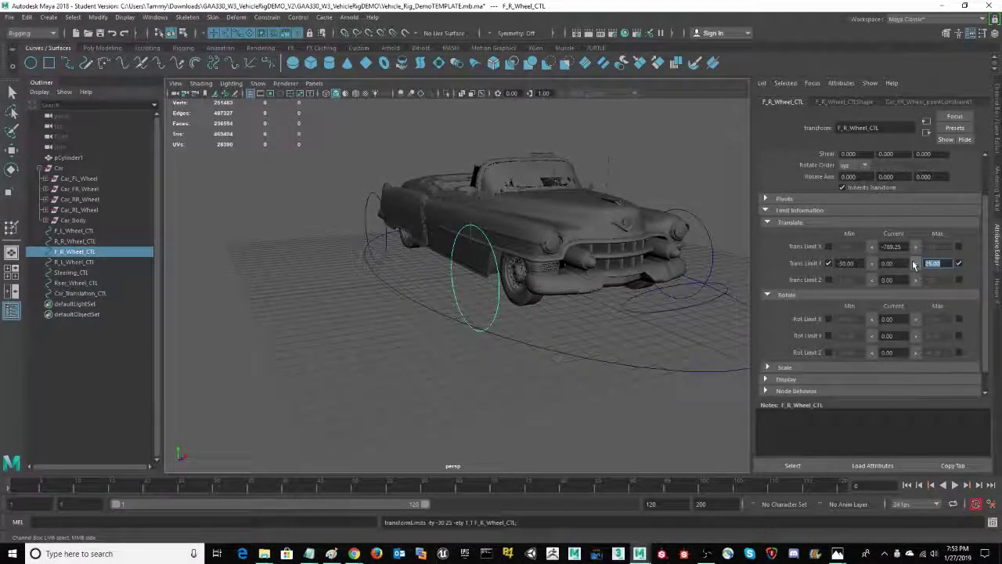
- Test the limits by moving F_R_Wheel_CTL down along Y, and reset its Translate Y to 0
left_click_drag(501, 382, 524, 385, "alt")
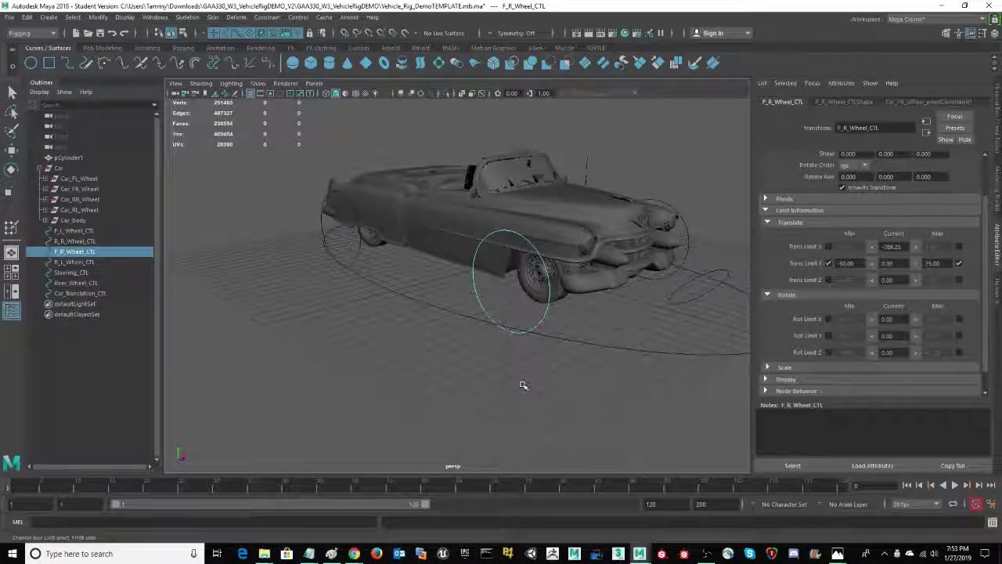
key("w")
left_click_drag(514, 239, 516, 330)
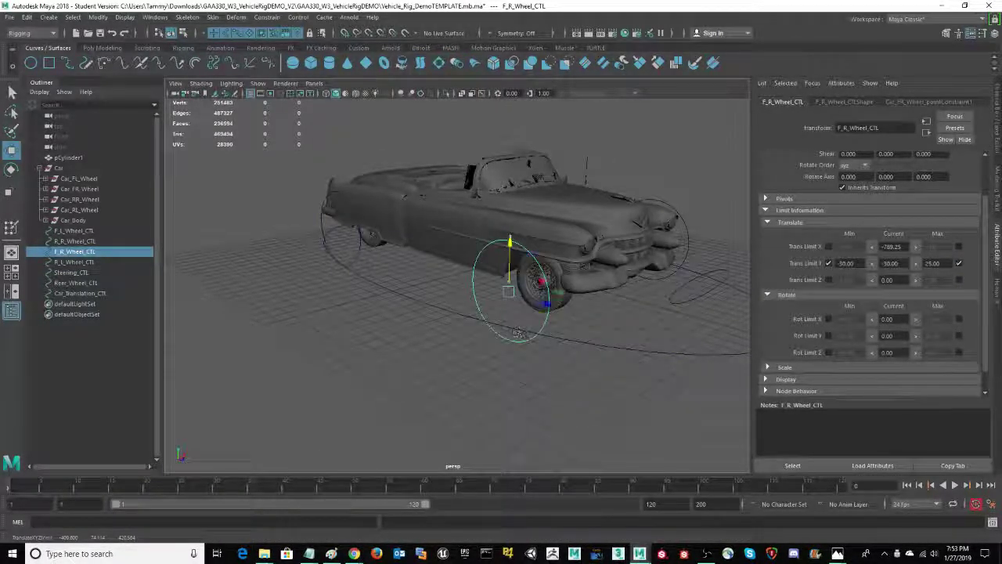
left_click_drag(903, 266, 871, 266)
type("0")
key("Return")
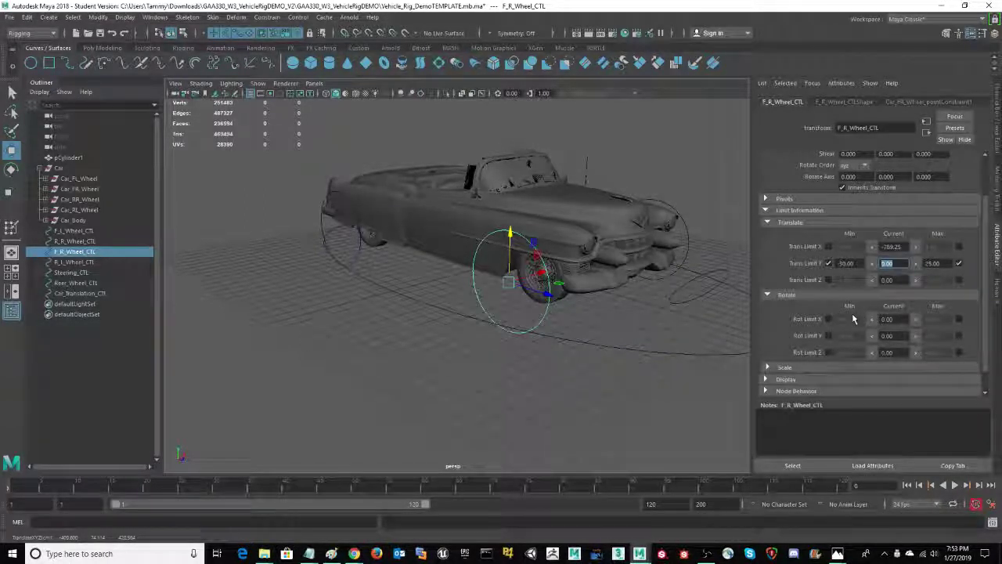
- Freeze the transformations of F_R_Wheel_CTL and recheck its translate limits
left_click_drag(560, 398, 458, 396, "alt")
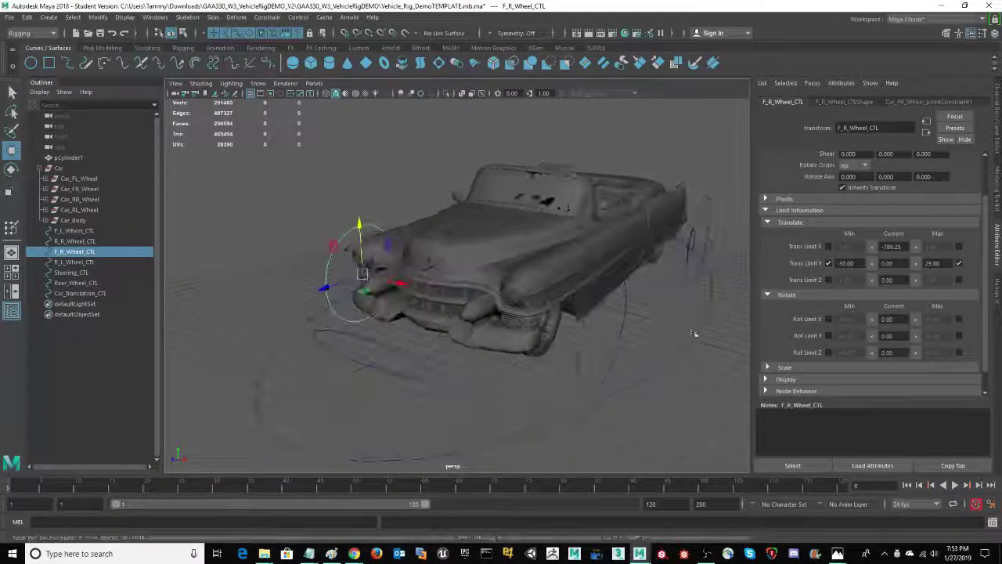
left_click(997, 115)
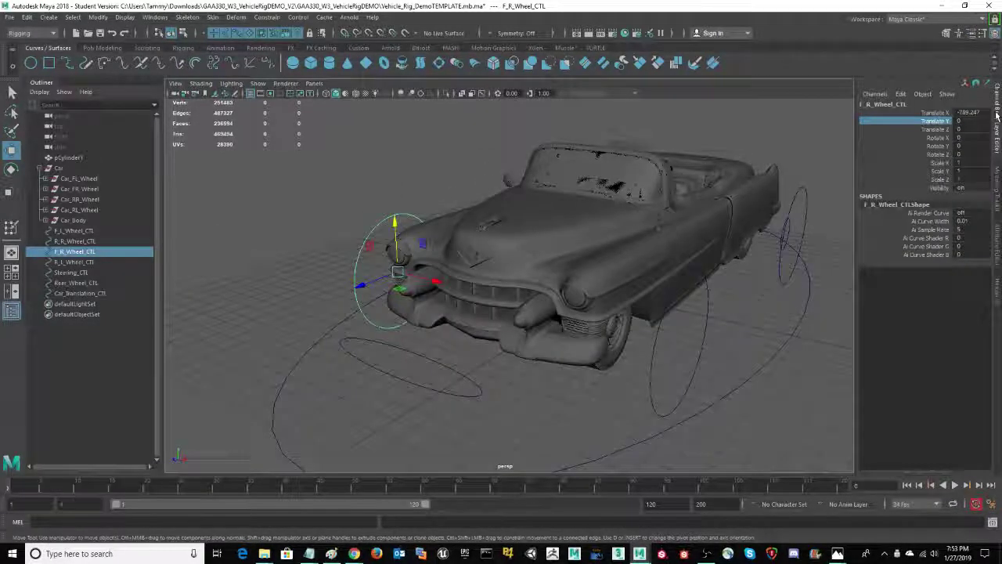
left_click_drag(269, 279, 304, 261, "alt")
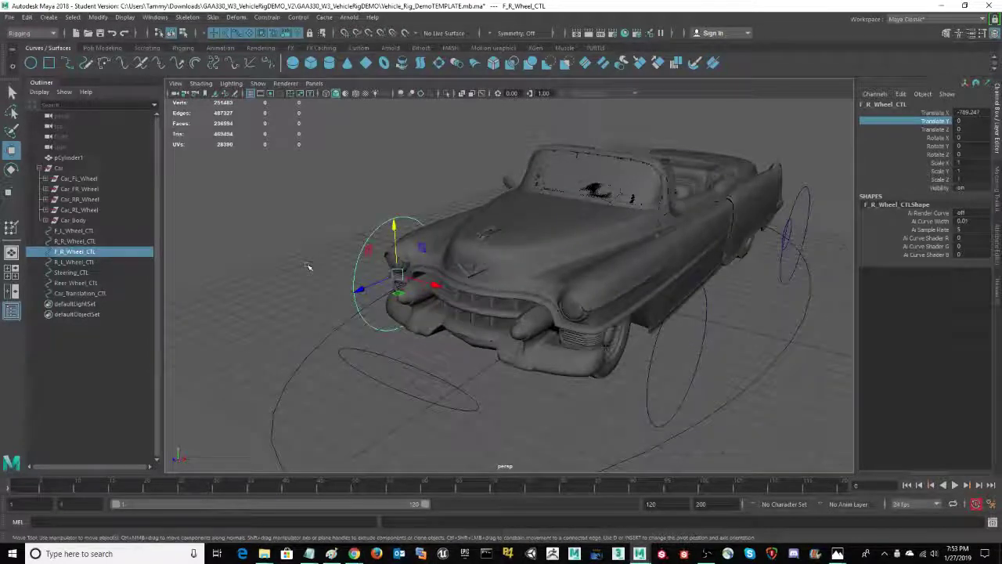
left_click(98, 17)
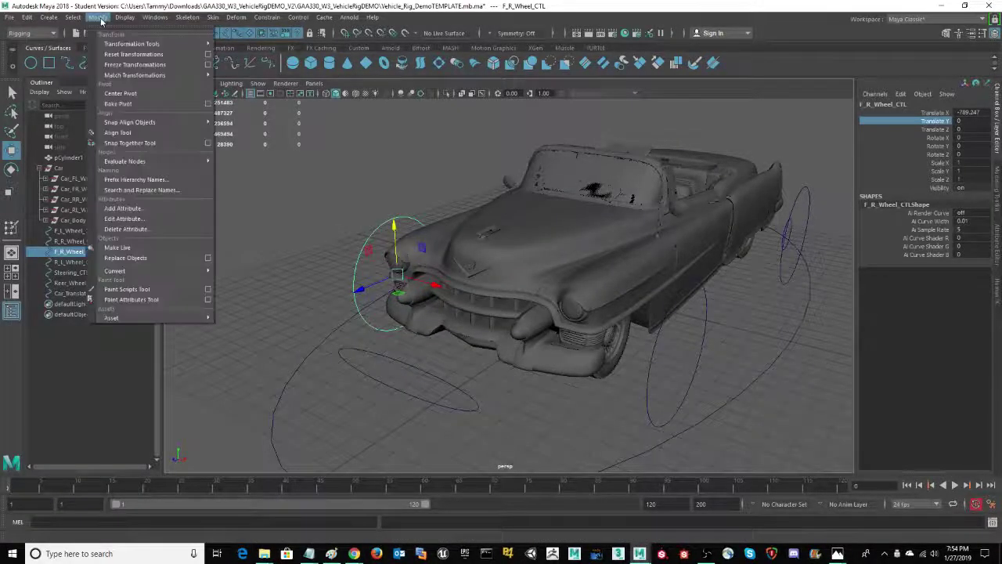
left_click(115, 65)
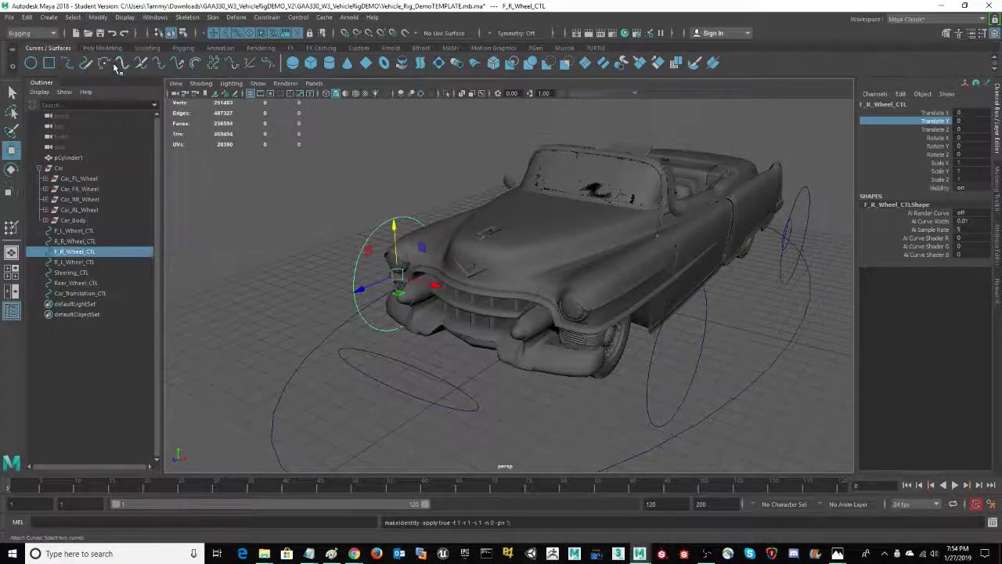
left_click(998, 249)
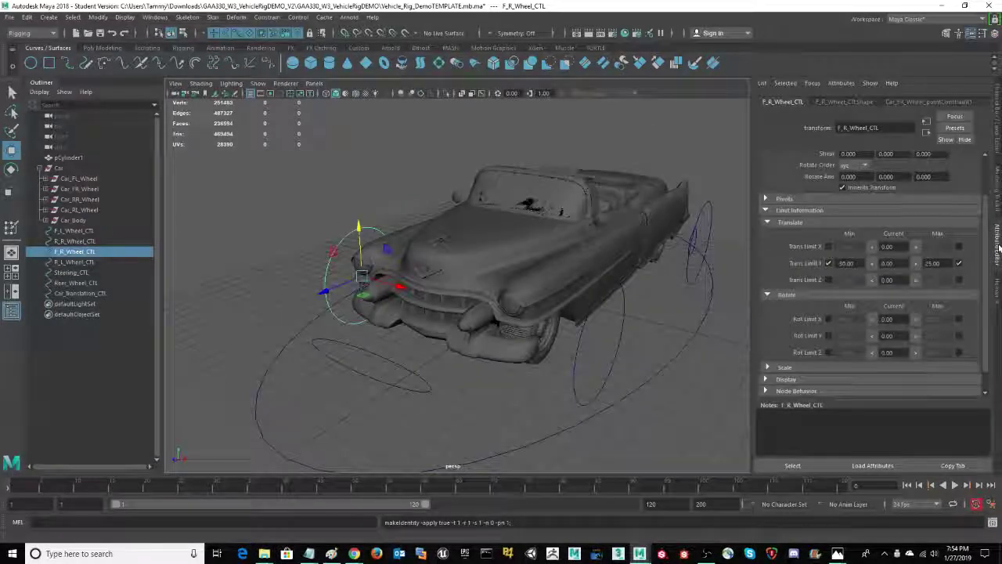
- Lock all translate, rotate and scale channels of F_R_Wheel_CTL except Translate Y
left_click(998, 129)
left_click_drag(289, 298, 276, 292, "alt")
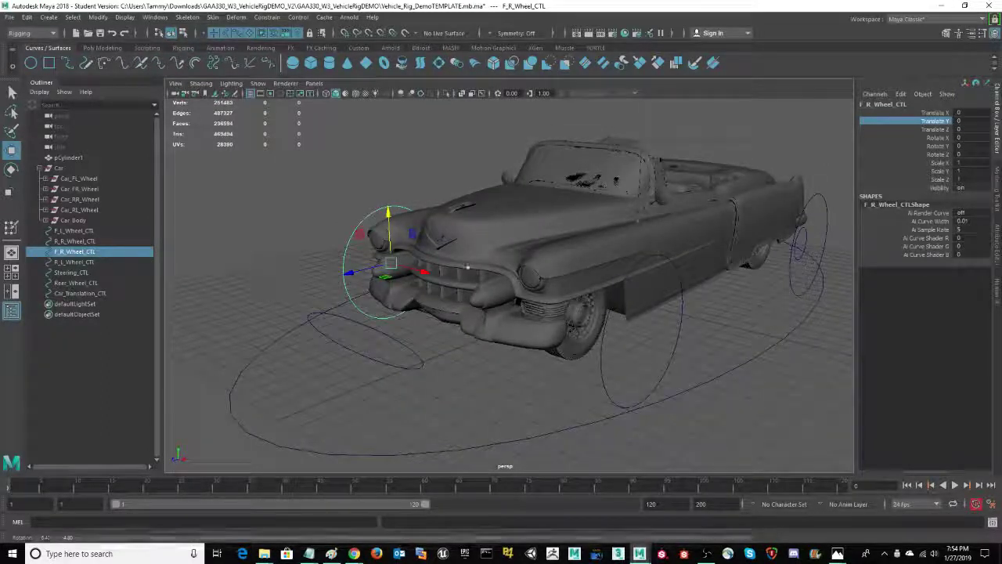
left_click(937, 114)
left_click_drag(937, 115, 942, 181)
left_click(942, 121, "ctrl")
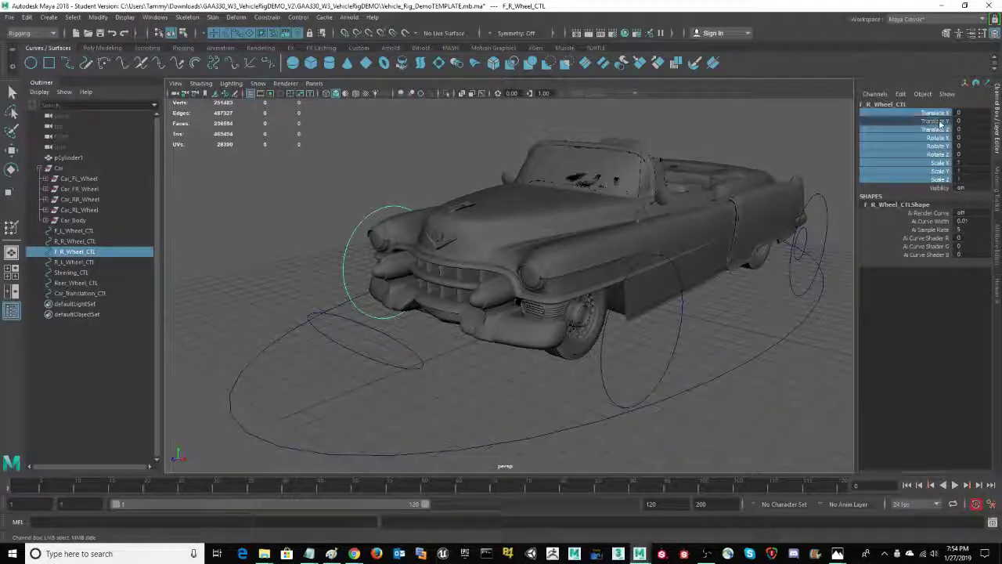
right_click(934, 141)
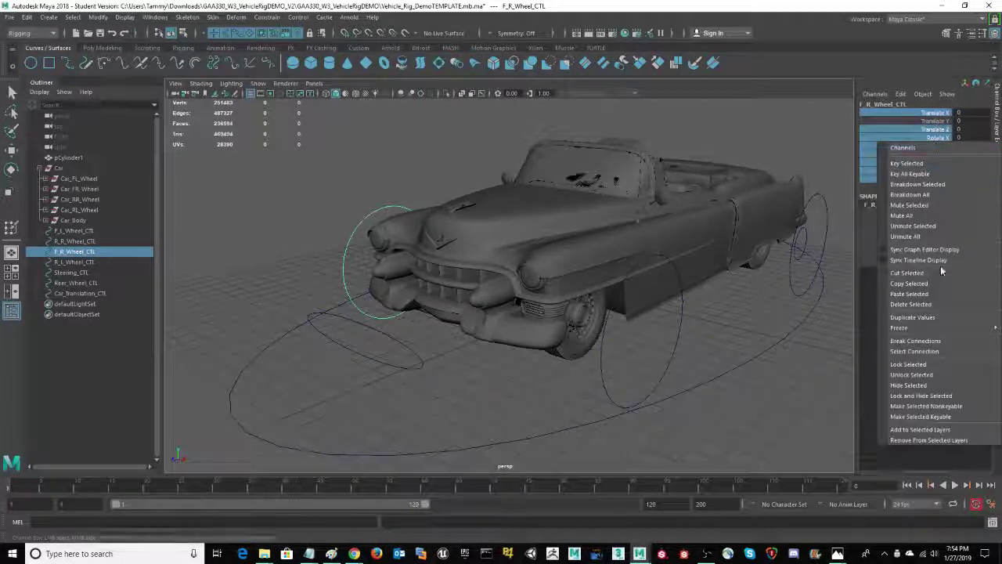
left_click(930, 365)
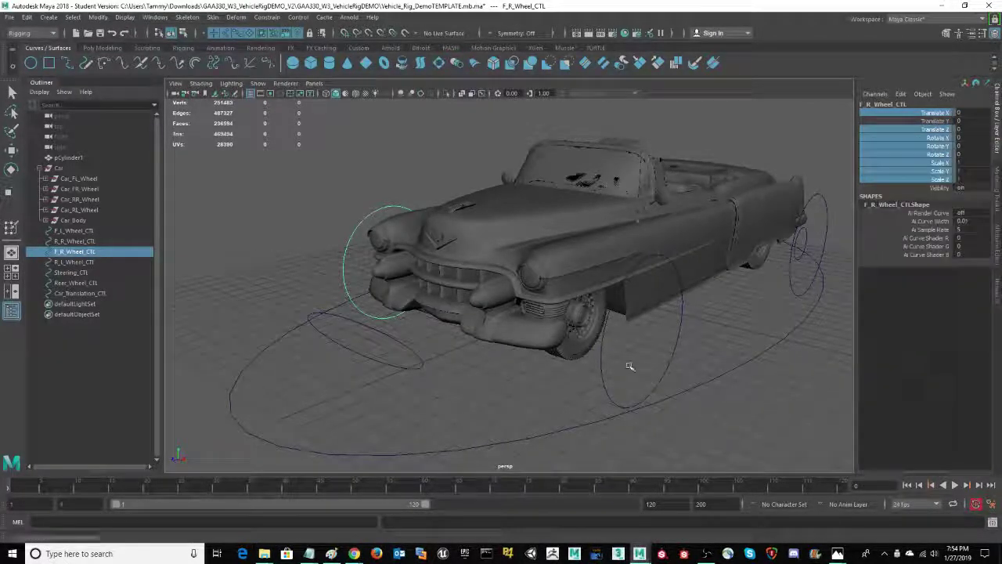
left_click(517, 379)
key("w")
left_click(406, 368)
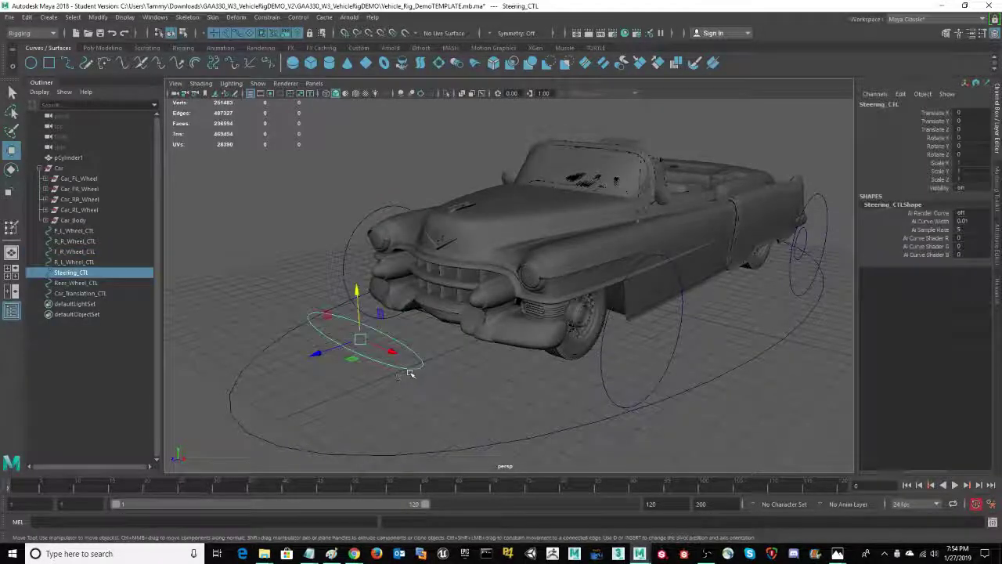
left_click_drag(456, 380, 439, 392, "alt")
left_click(445, 385)
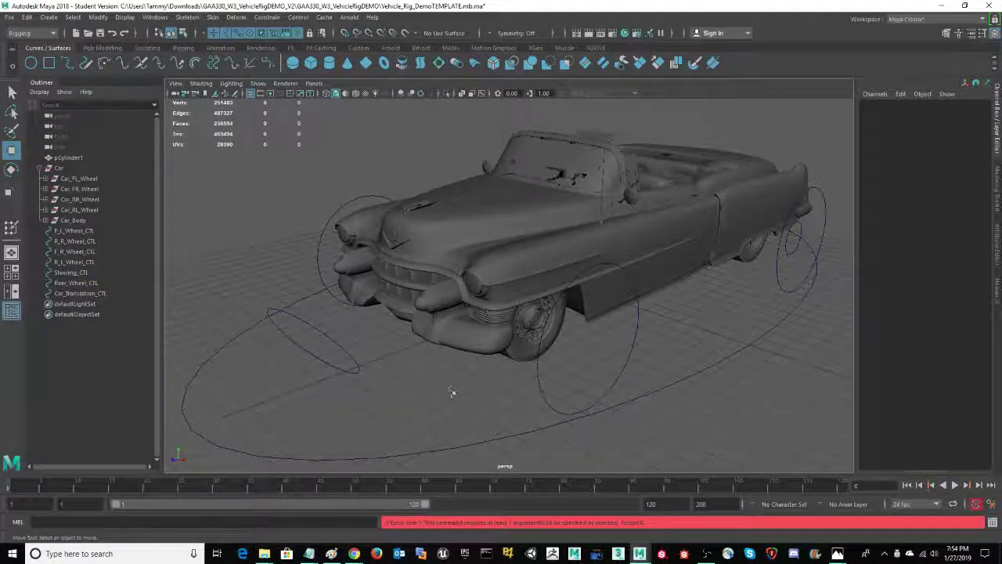
left_click_drag(451, 391, 452, 385, "alt")
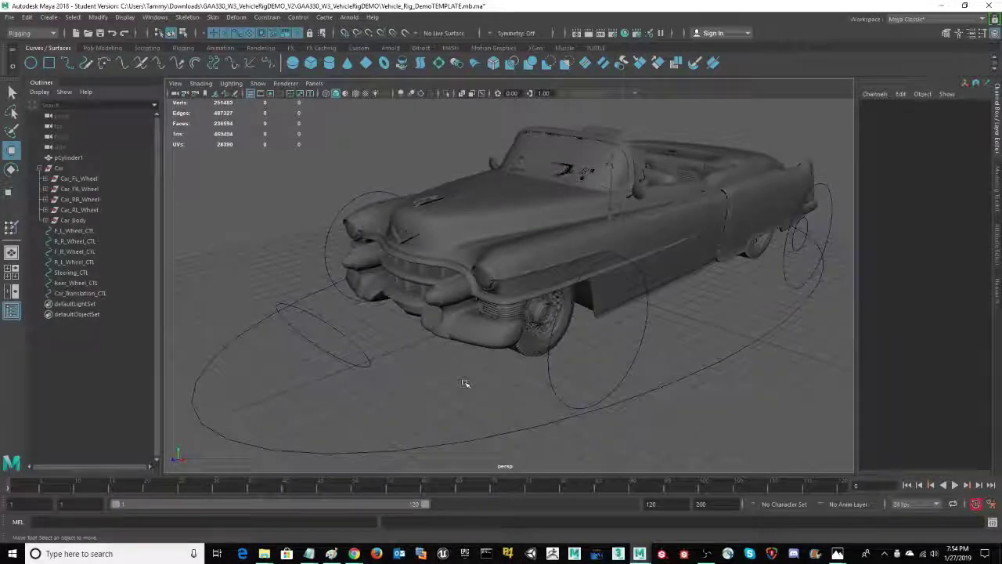
- Test F_L_Wheel_CTL by moving it up along Y, and undo the move
middle_click_drag(450, 394, 456, 382, "alt")
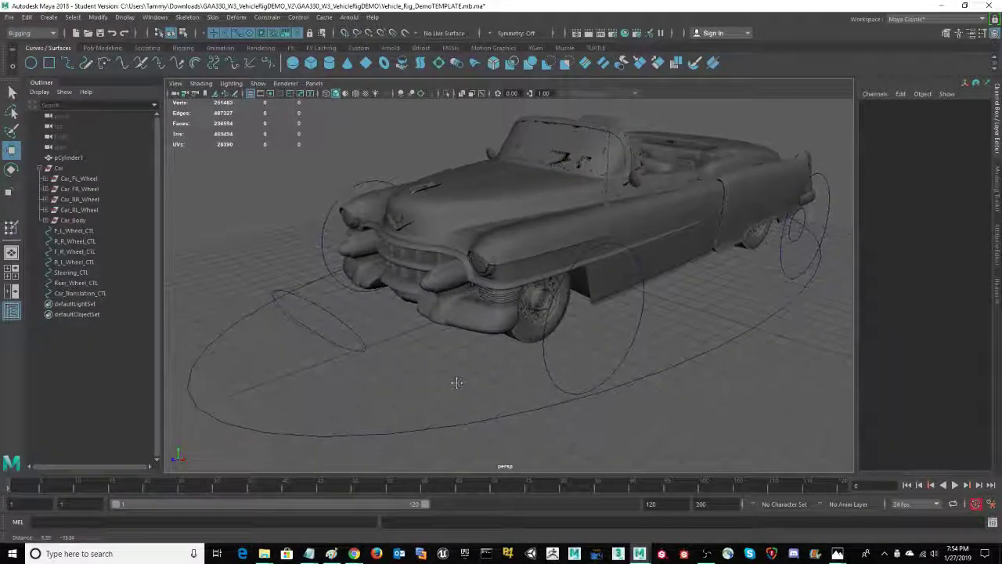
left_click_drag(457, 382, 495, 366, "alt")
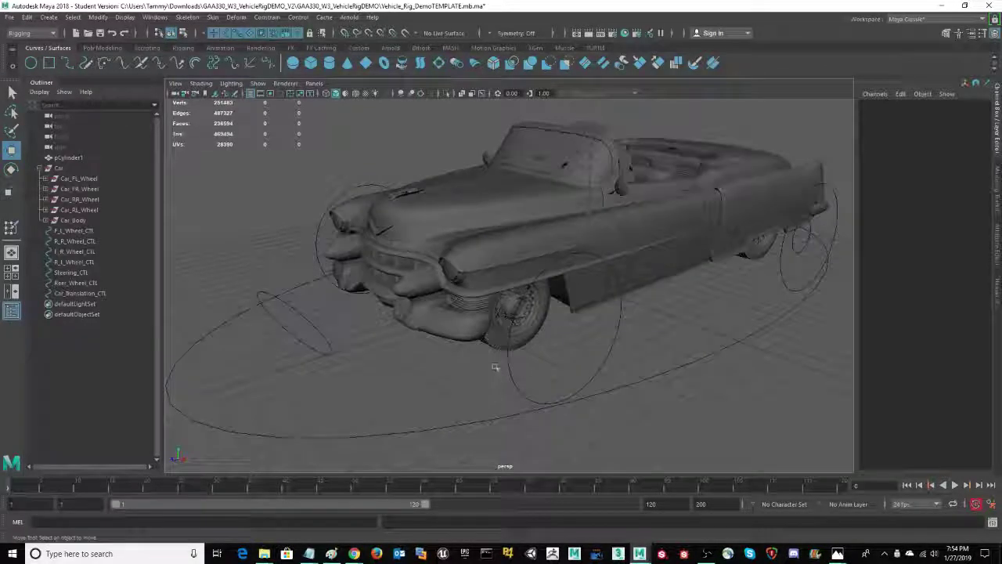
left_click(507, 366)
left_click_drag(575, 297, 597, 262, "alt")
key("ctrl+z")
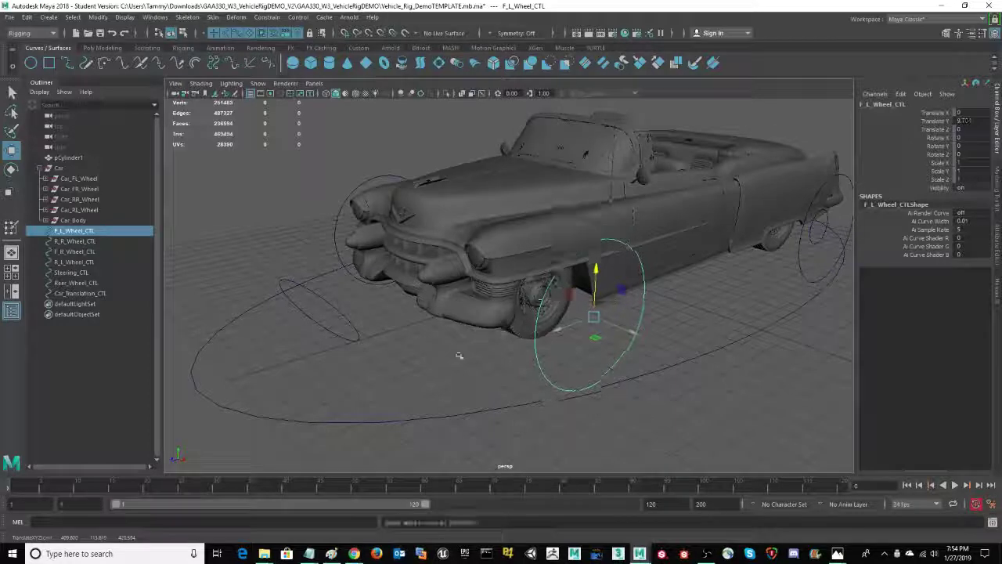
- Test F_R_Wheel_CTL by moving it along Y, and undo the move
left_click_drag(460, 356, 528, 349, "alt")
left_click(517, 300)
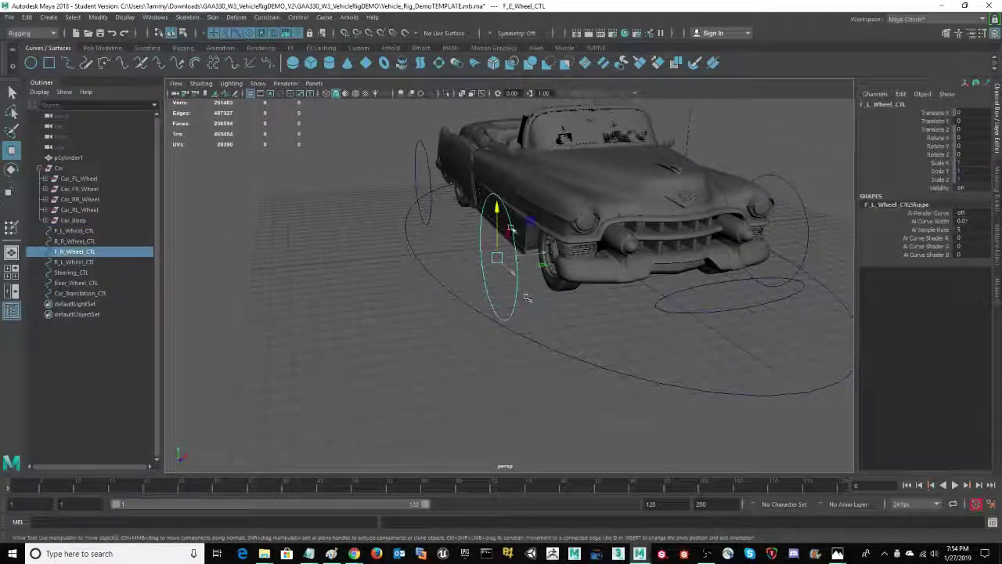
left_click_drag(498, 209, 509, 203)
key("ctrl+z")
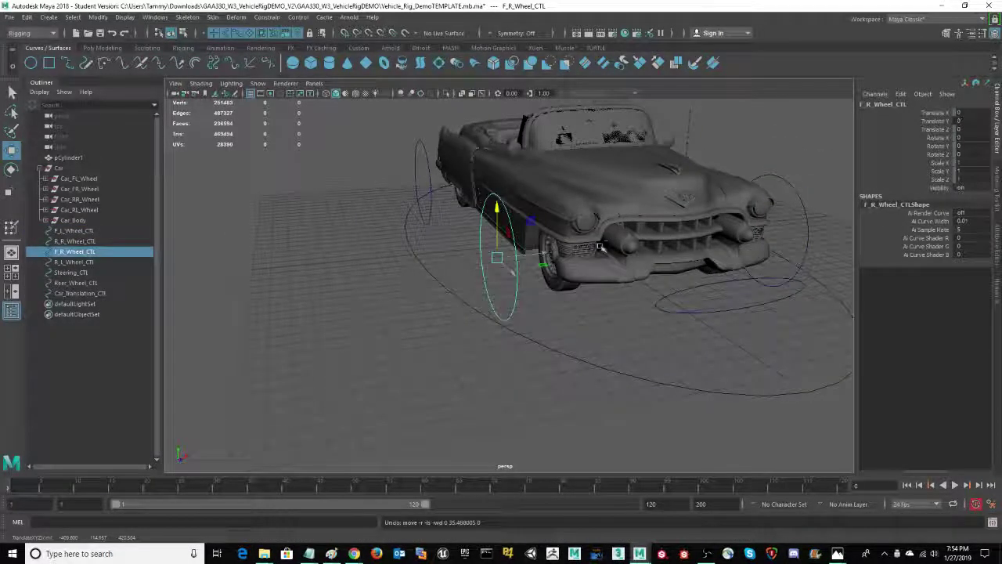
- Select Steering_CTL and examine its placement relative to the front wheels in the perspective, side and front views
left_click_drag(708, 354, 683, 347, "alt")
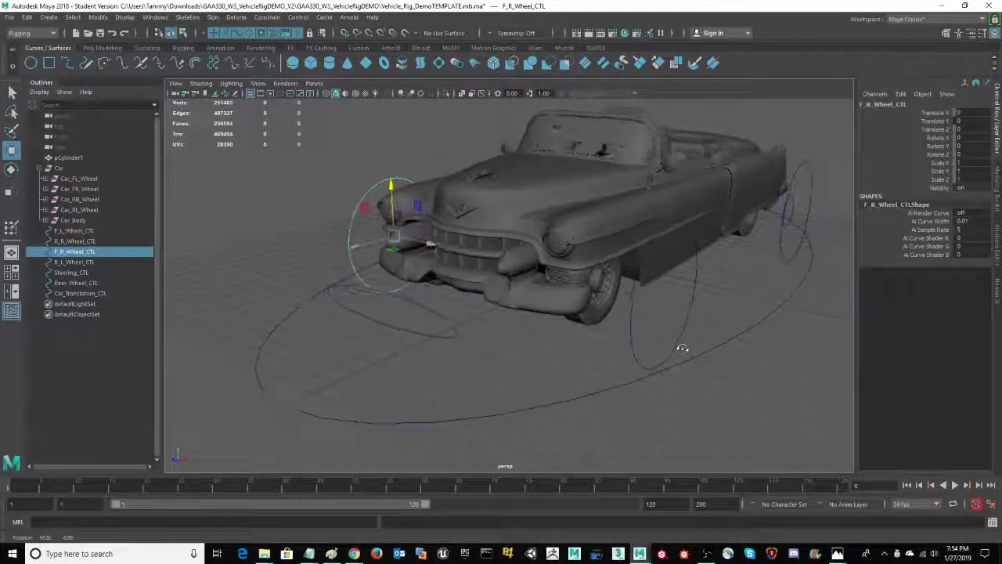
left_click(456, 341)
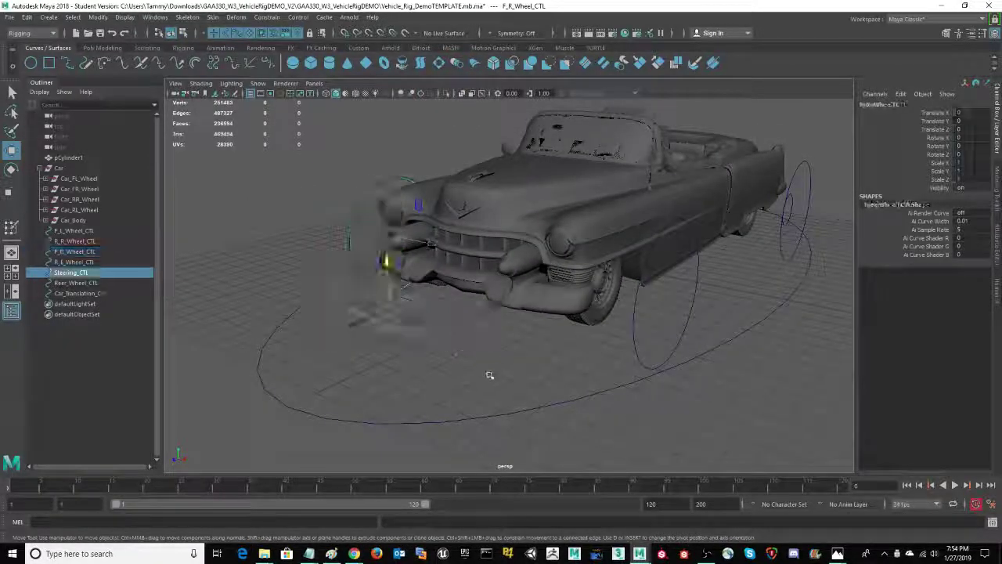
left_click_drag(494, 372, 494, 374, "alt")
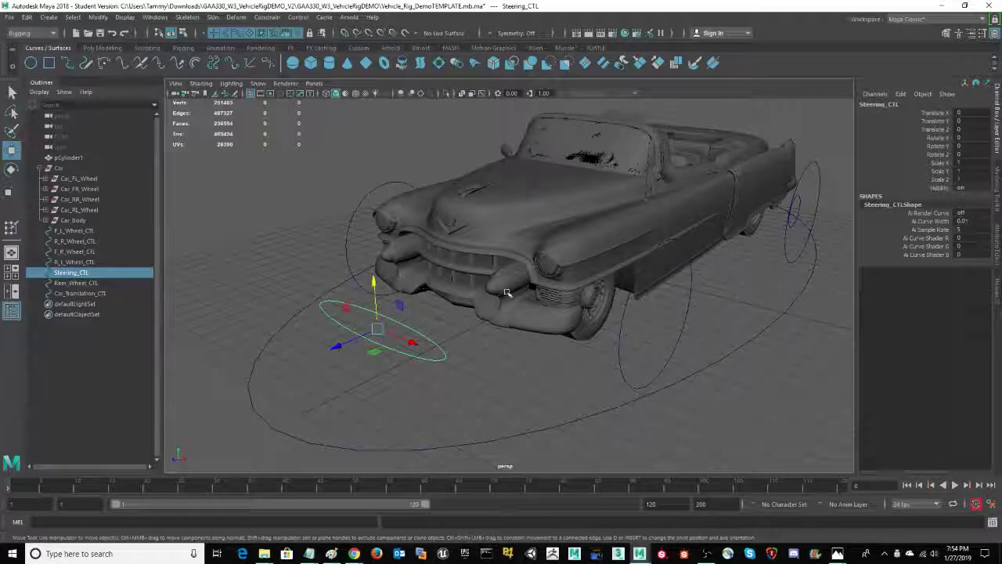
left_click_drag(496, 381, 446, 352, "alt")
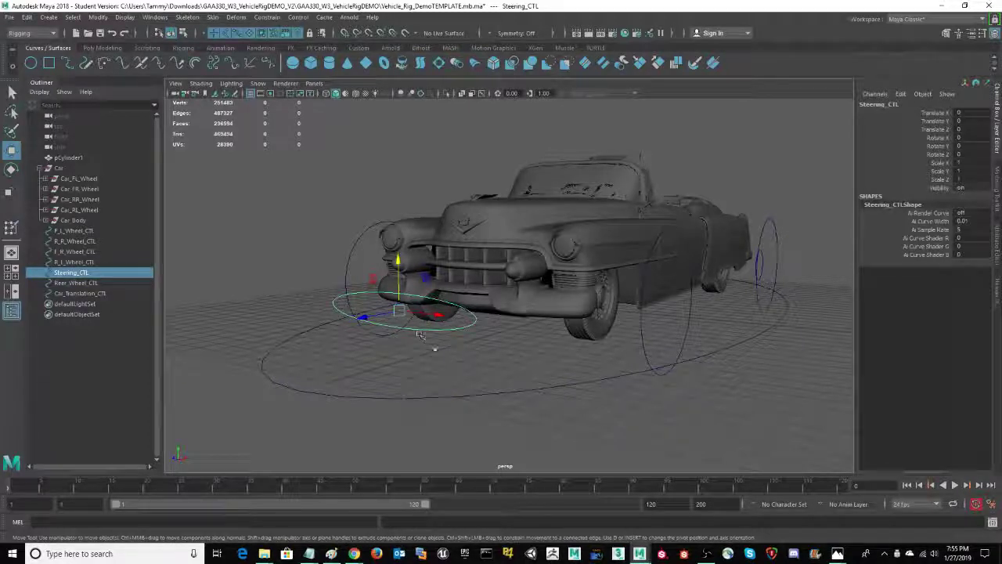
left_click_drag(451, 359, 384, 312, "alt")
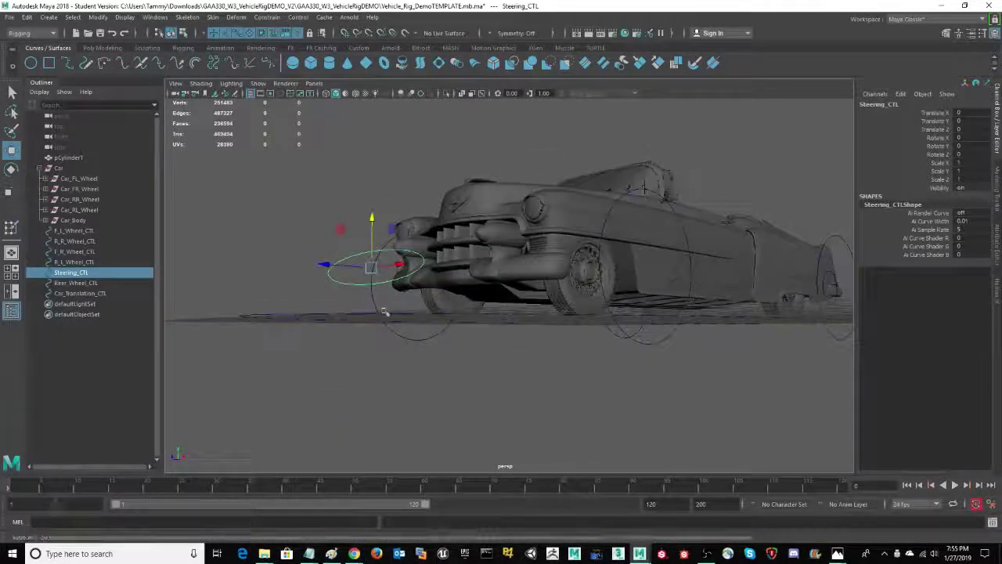
left_click_drag(465, 382, 459, 380, "alt")
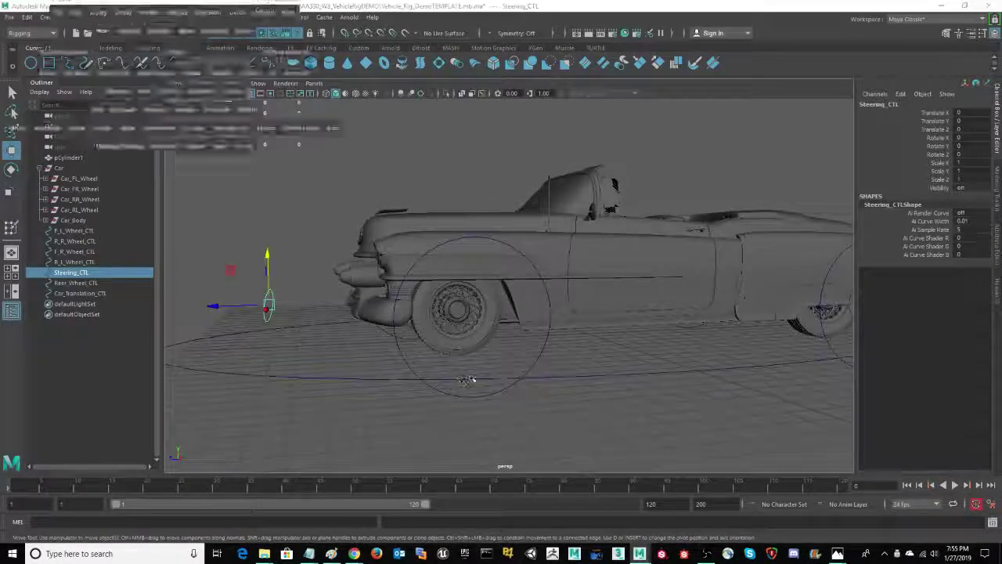
key("space")
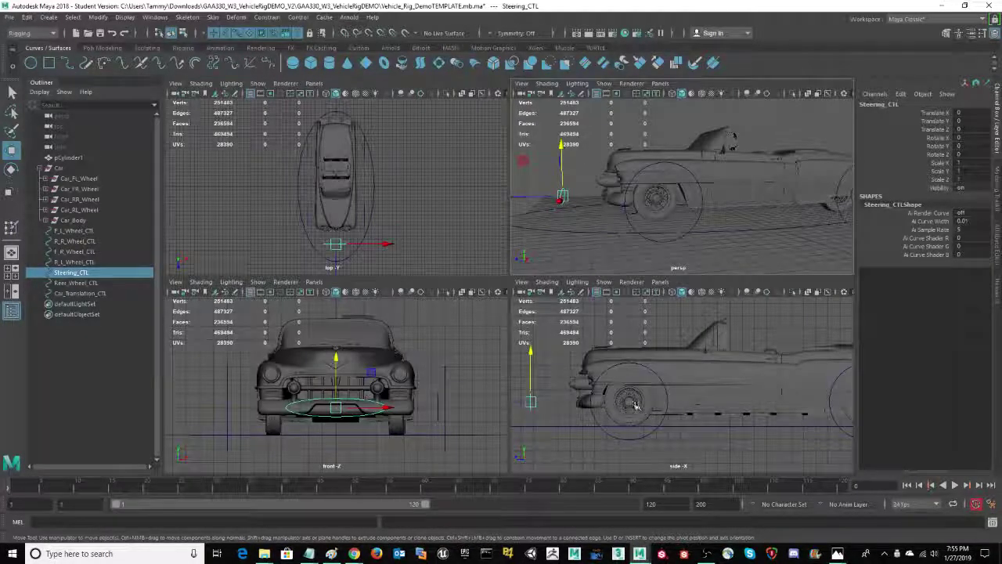
key("space")
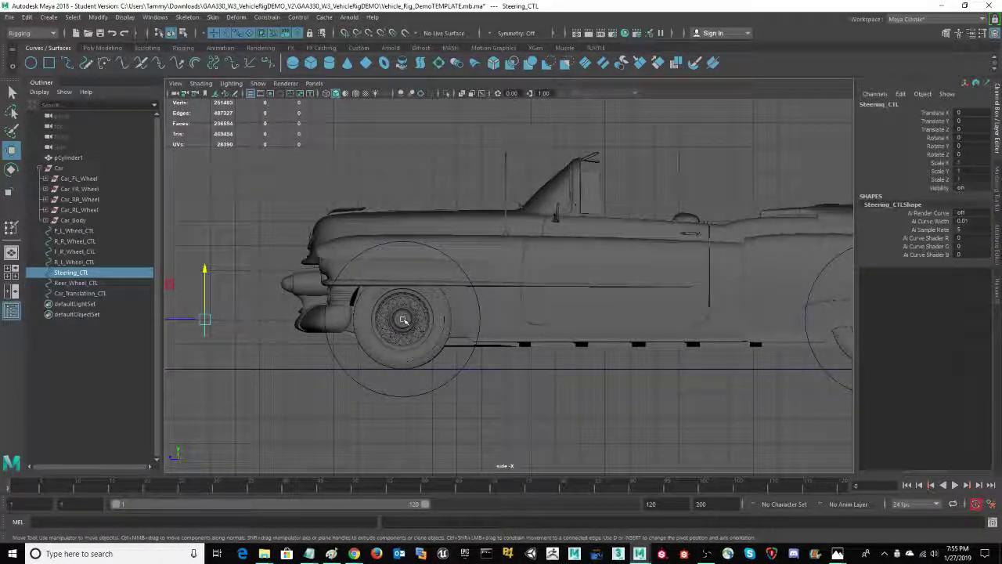
key("space")
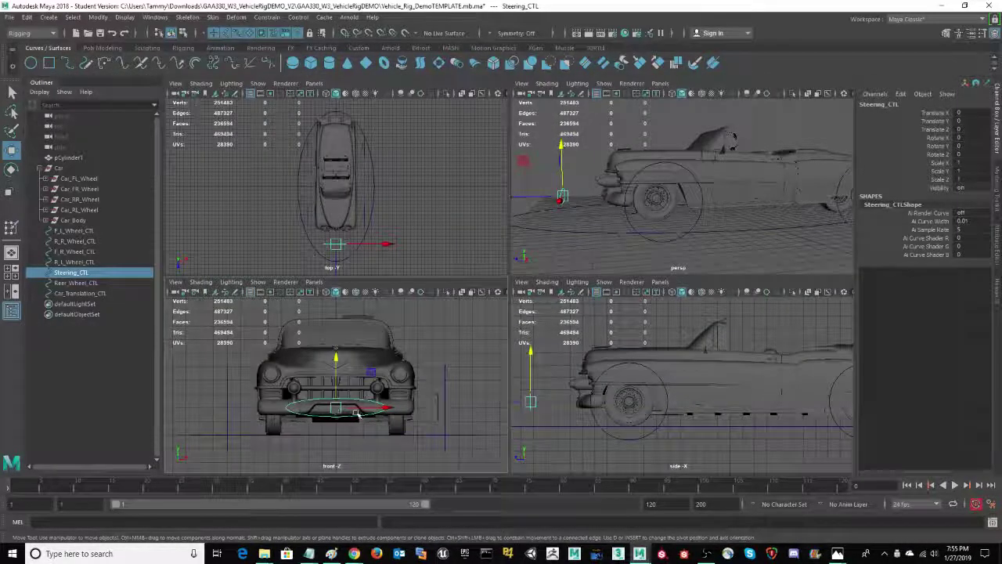
key("space")
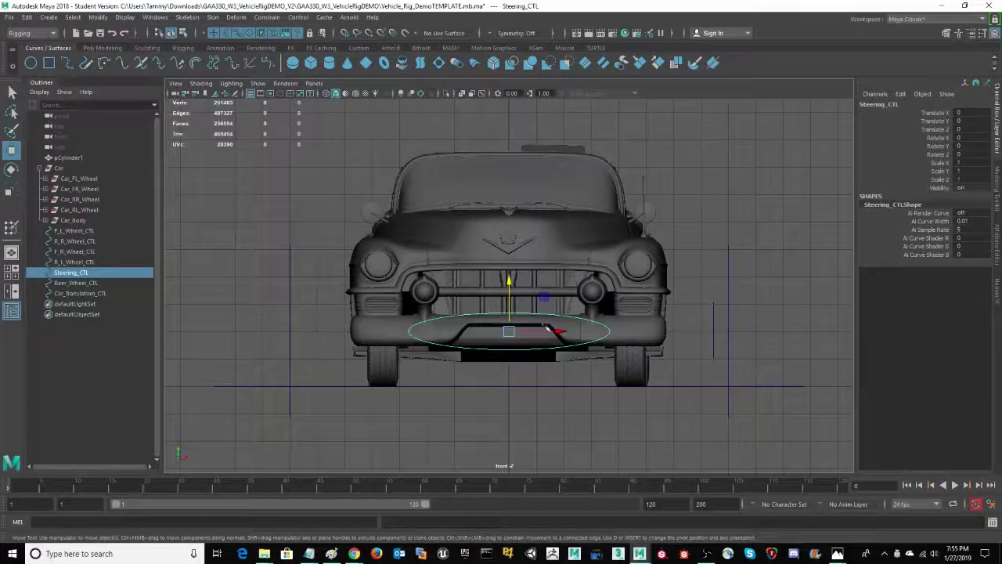
key("space")
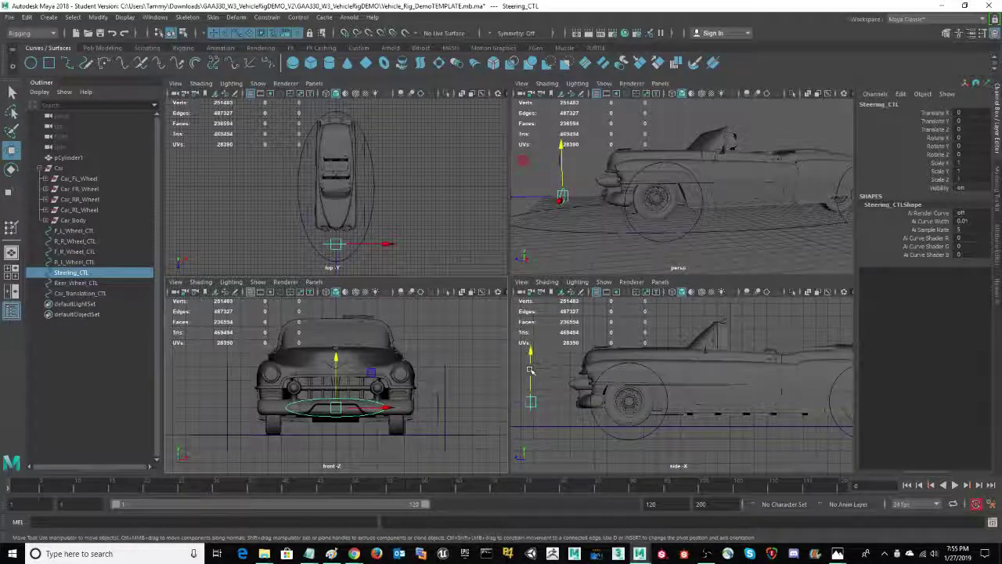
key("space")
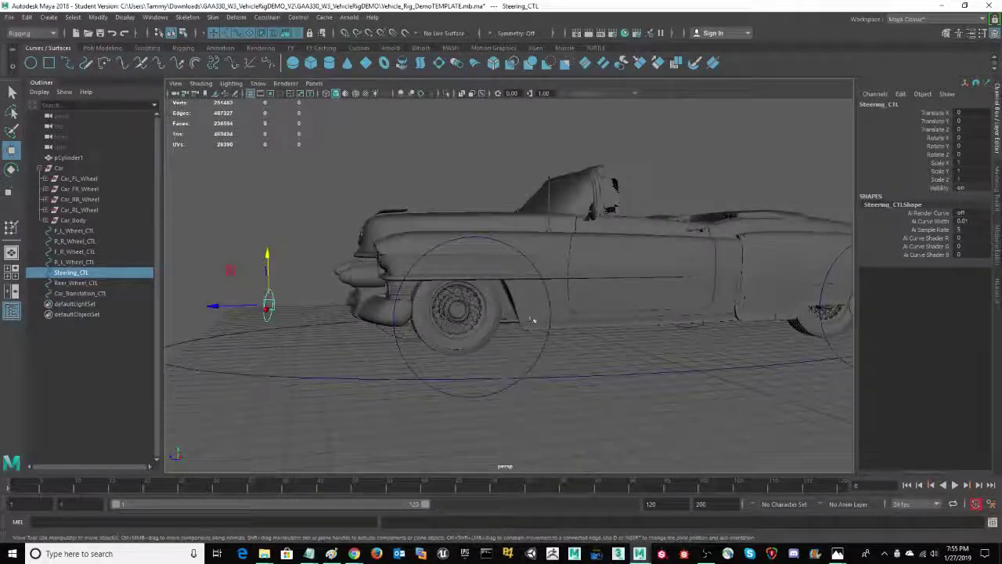
left_click_drag(512, 363, 584, 351, "alt")
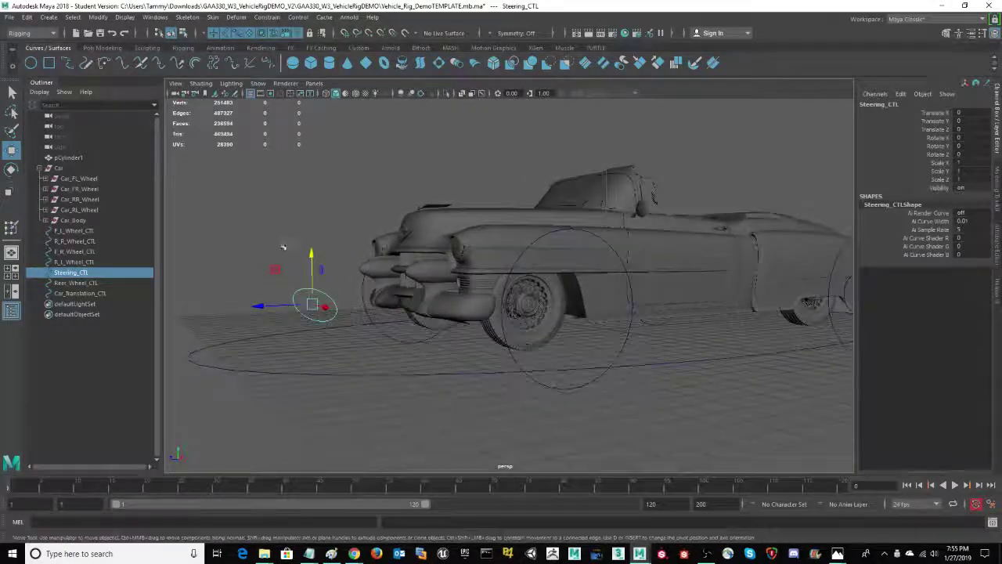
left_click_drag(385, 358, 531, 375, "alt")
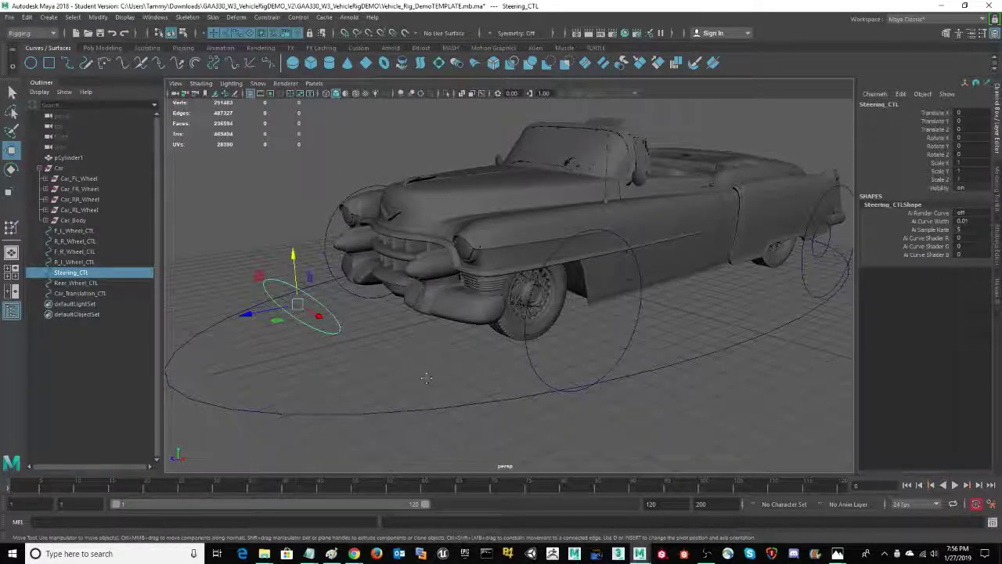
left_click_drag(419, 376, 418, 357, "alt")
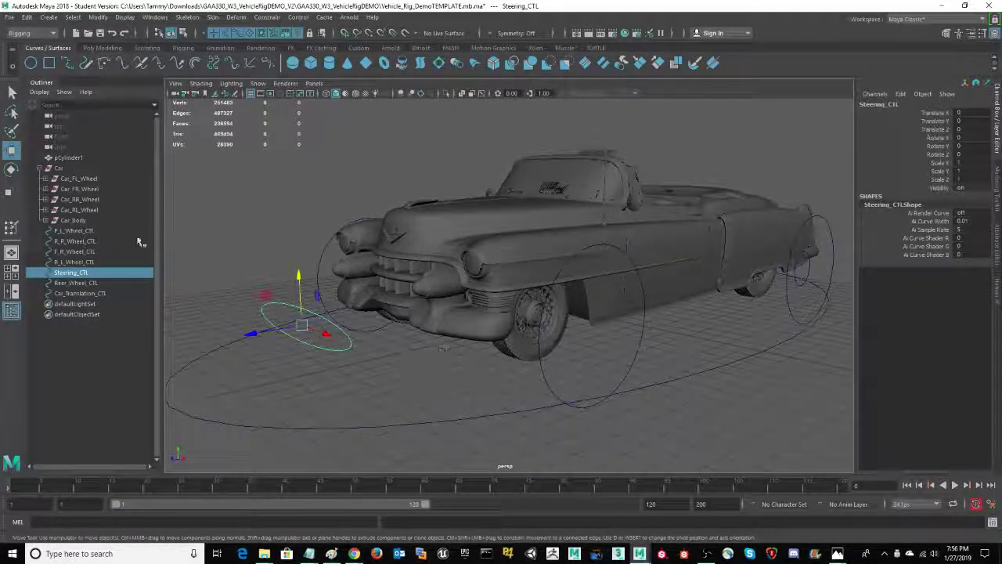
- Orient-constrain Car_FL_Wheel to Steering_CTL using reset options with Maintain Offset on and only the X and Y axes constrained
left_click(94, 179, "ctrl")
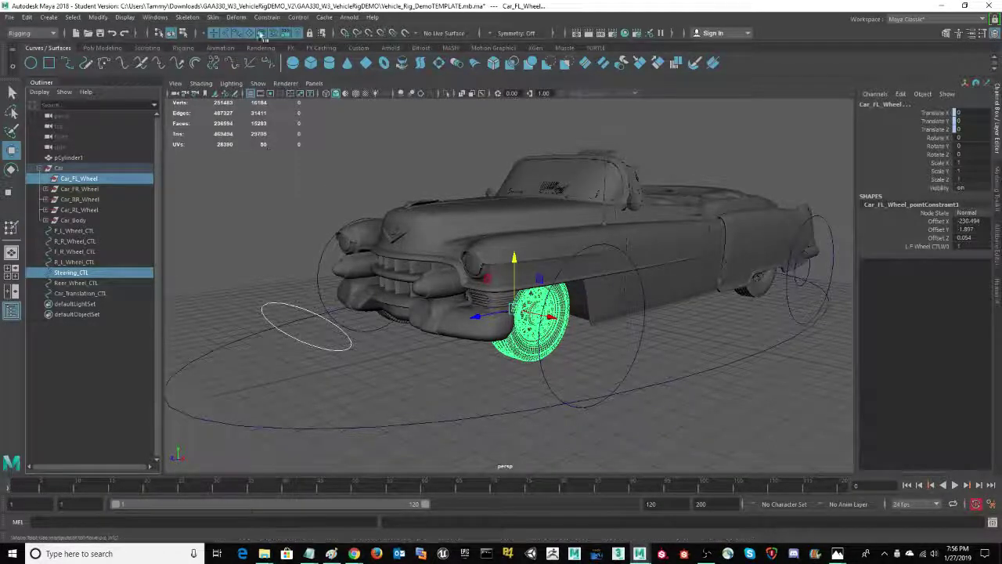
left_click(266, 17)
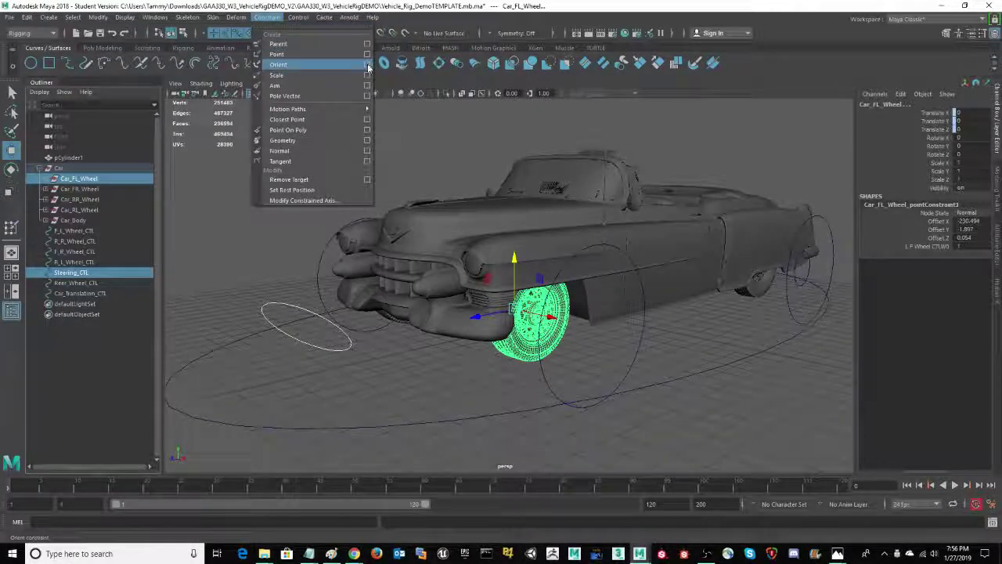
left_click(368, 67)
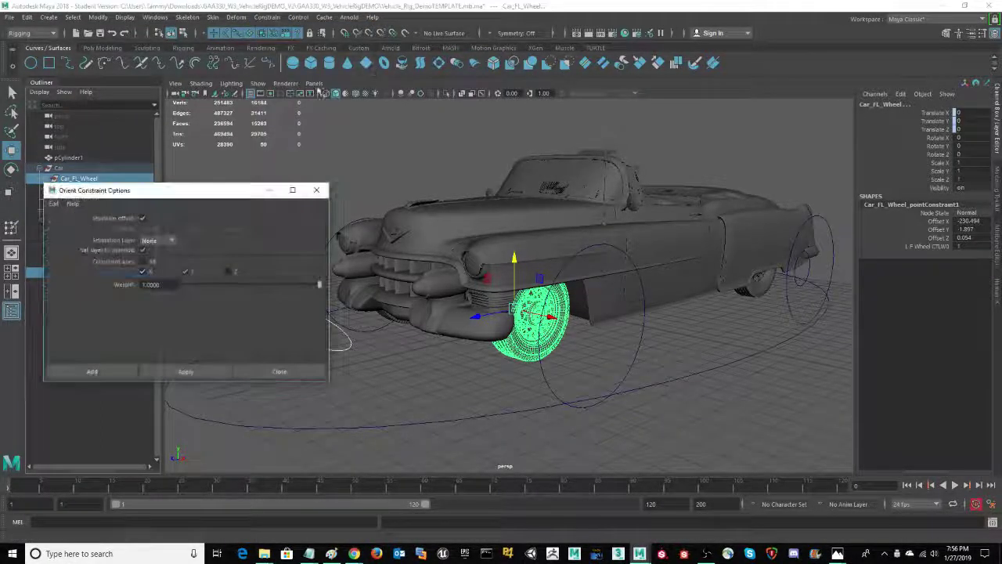
left_click(54, 205)
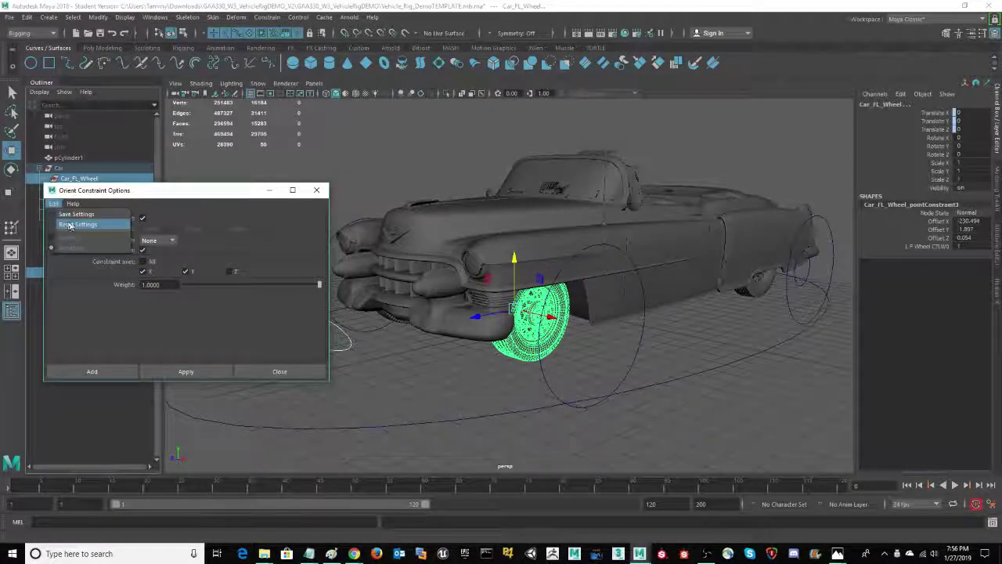
left_click(70, 225)
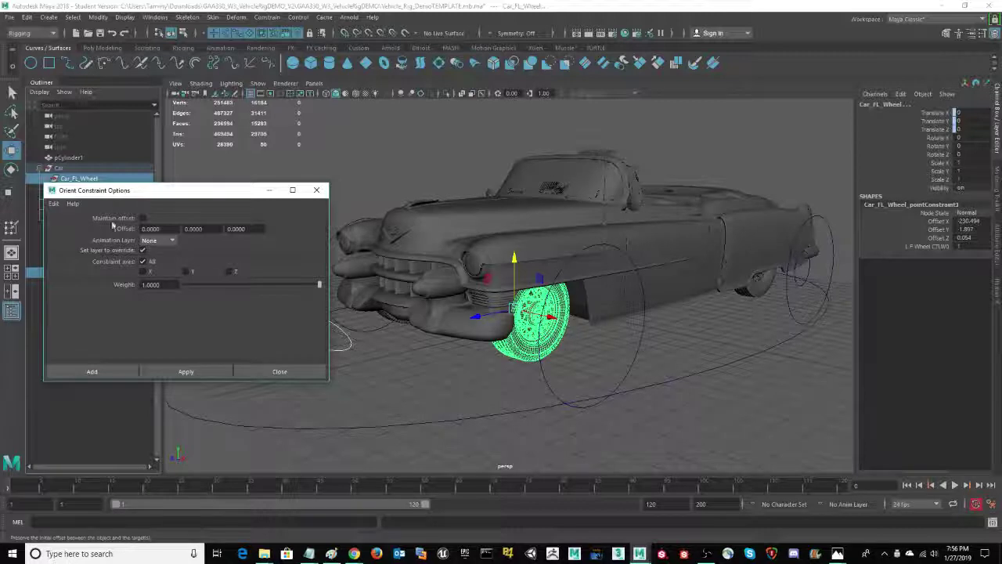
left_click(142, 219)
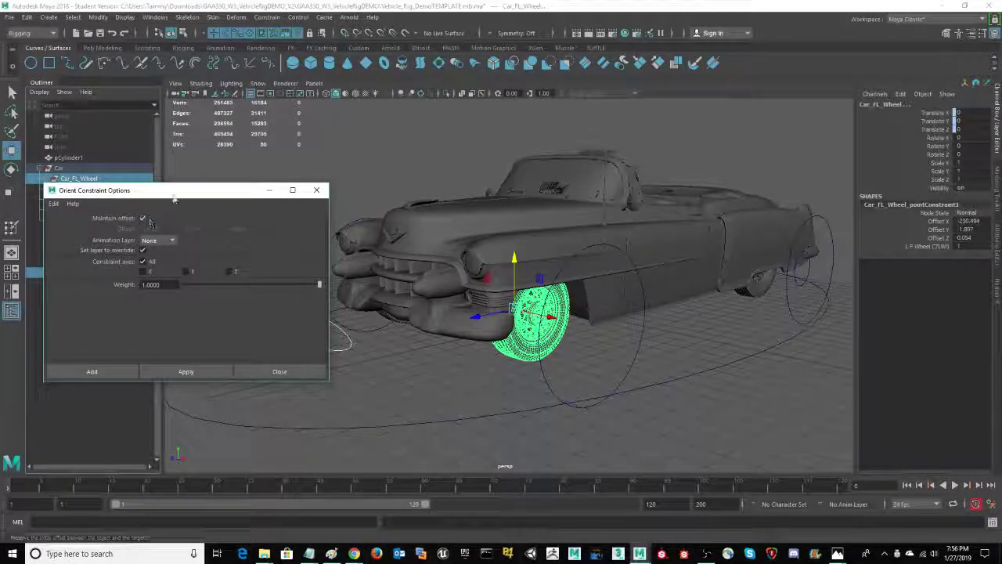
left_click_drag(180, 195, 736, 259)
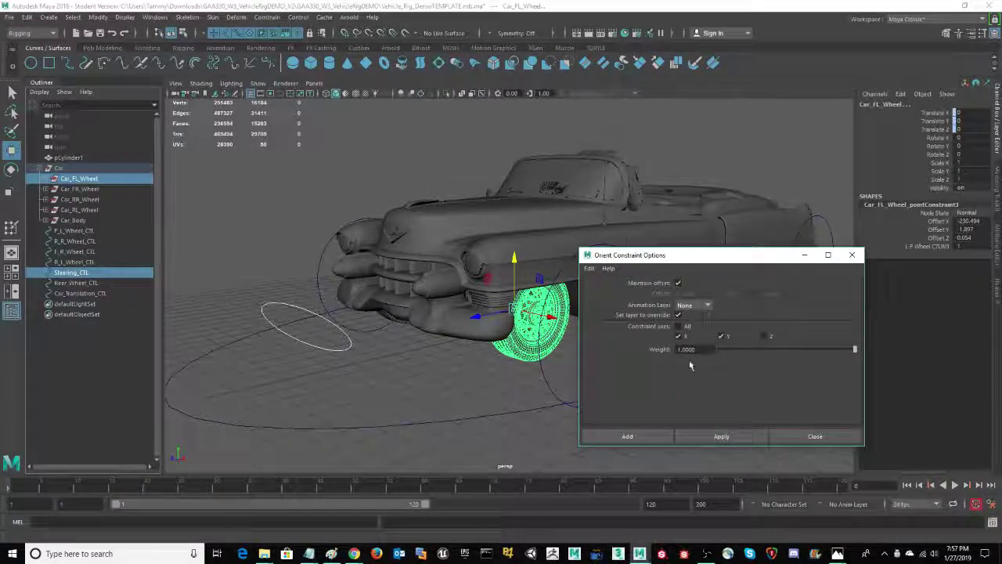
left_click(636, 437)
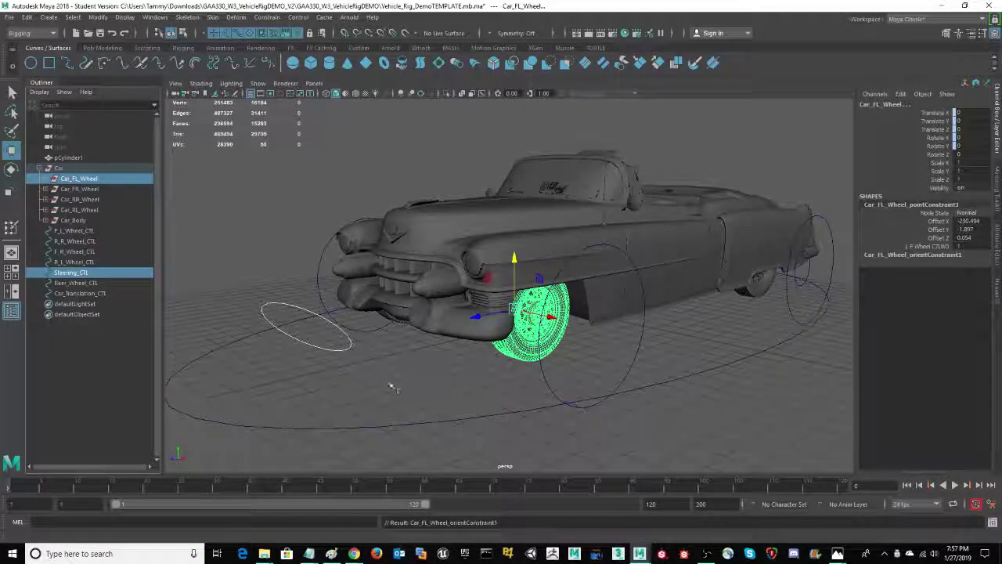
- Test the front left wheel's orient constraint by rotating Steering_CTL about X, and undo the rotation
left_click(324, 346)
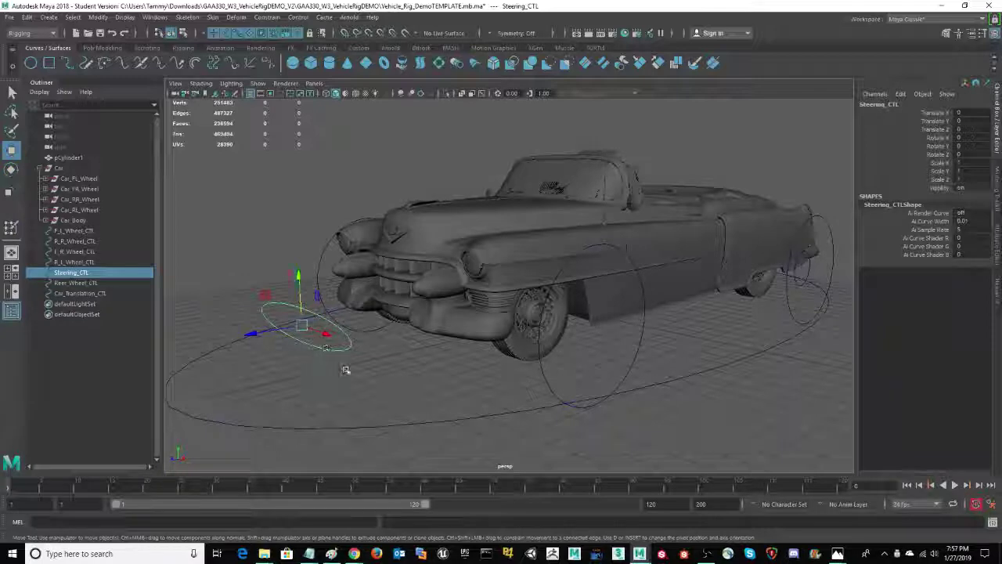
key("e")
left_click_drag(289, 288, 272, 324)
key("ctrl+z")
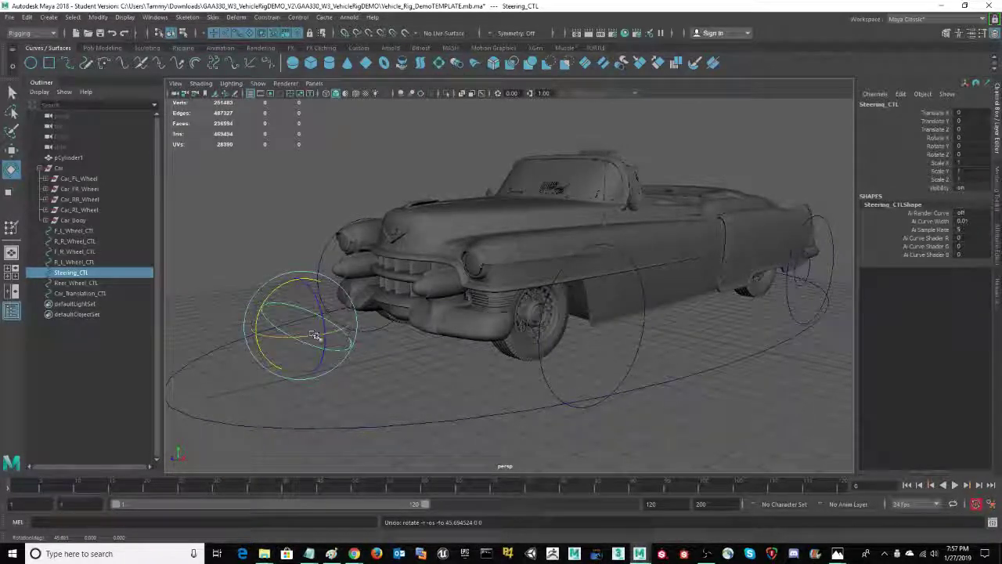
- Test the steering from beneath the car by rotating Steering_CTL about Y, and undo the rotation
left_click_drag(433, 358, 361, 341, "alt")
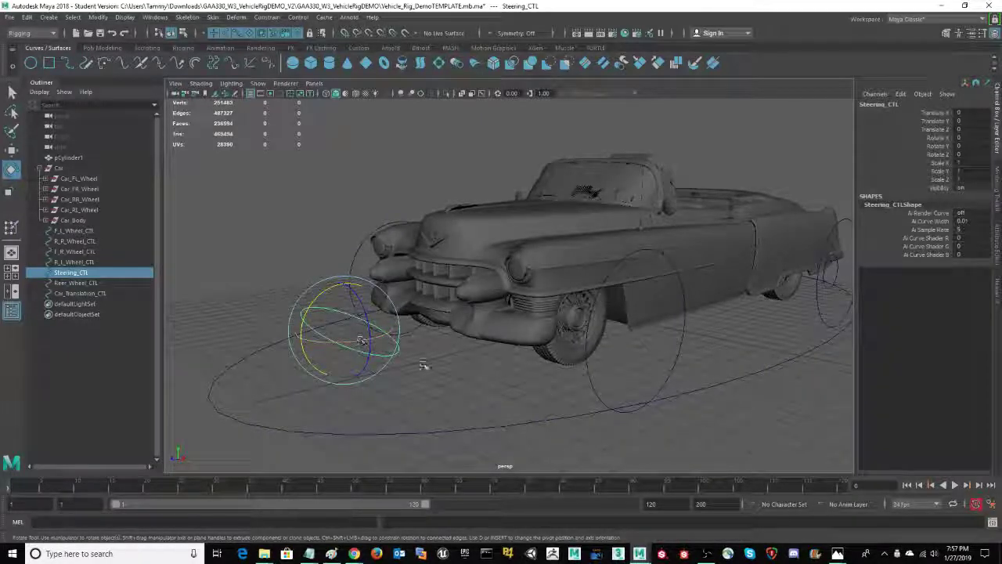
left_click_drag(425, 363, 451, 334, "alt")
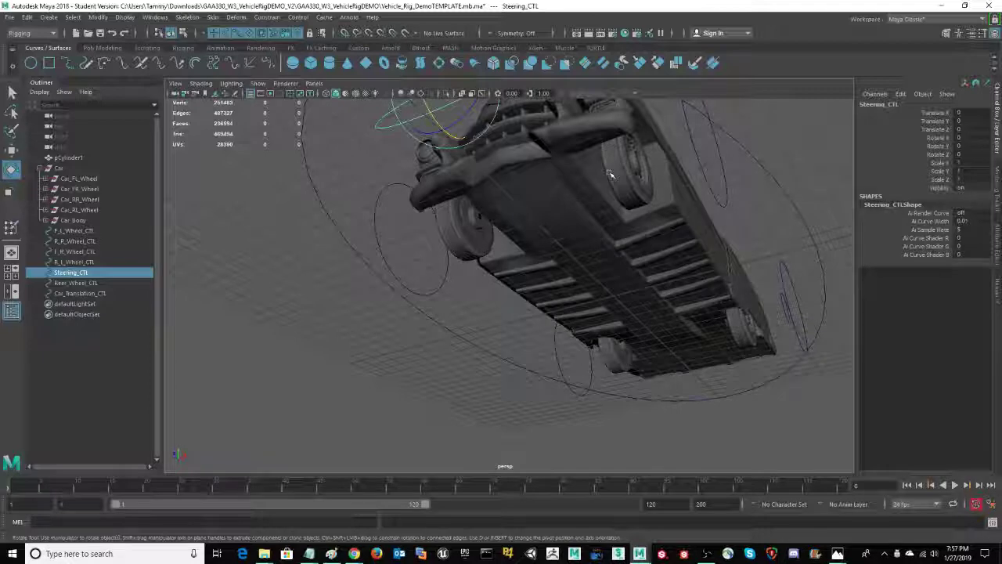
left_click_drag(783, 146, 817, 152, "alt")
left_click_drag(566, 112, 574, 116)
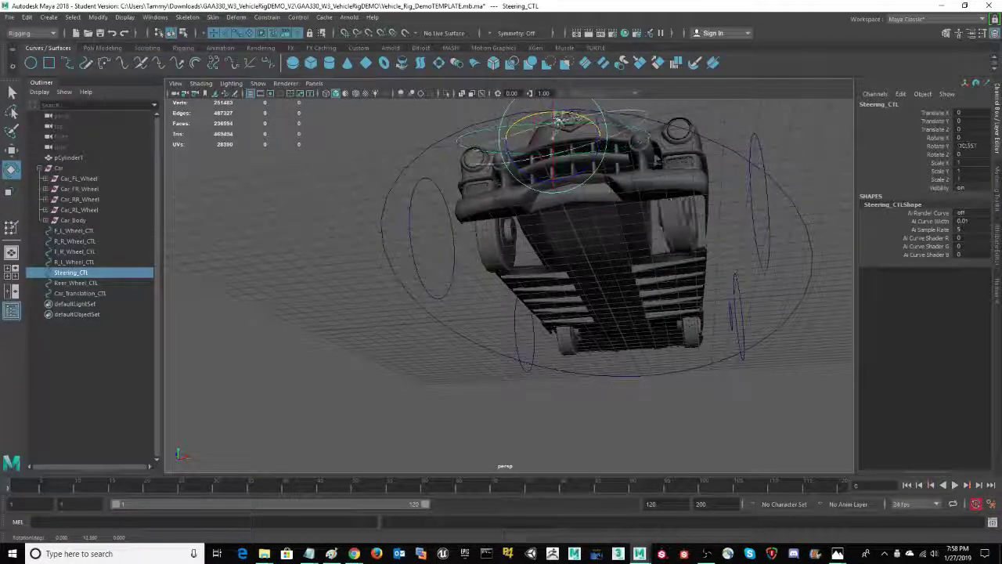
key("ctrl+z")
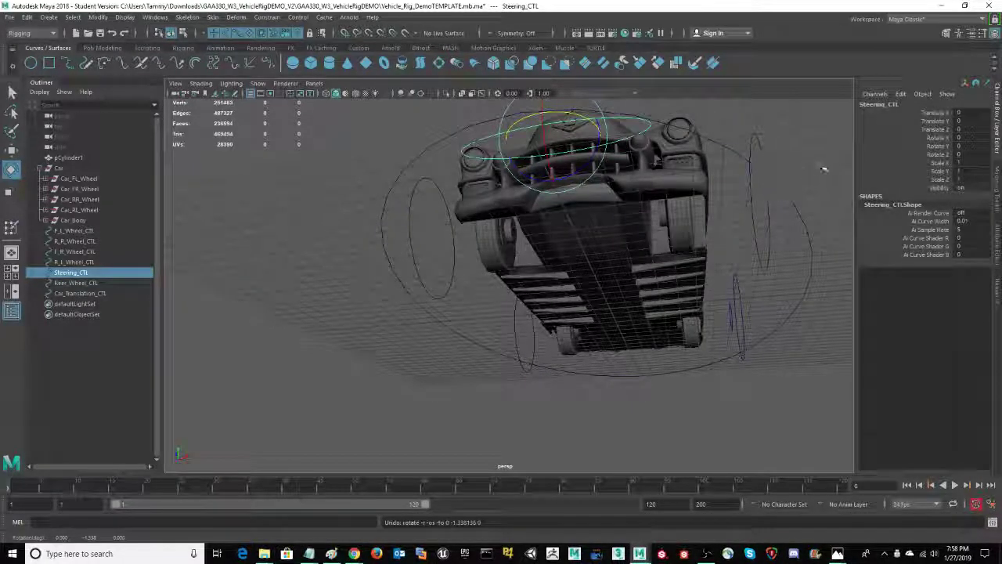
left_click_drag(821, 158, 700, 175, "alt")
left_click_drag(754, 190, 745, 249, "alt")
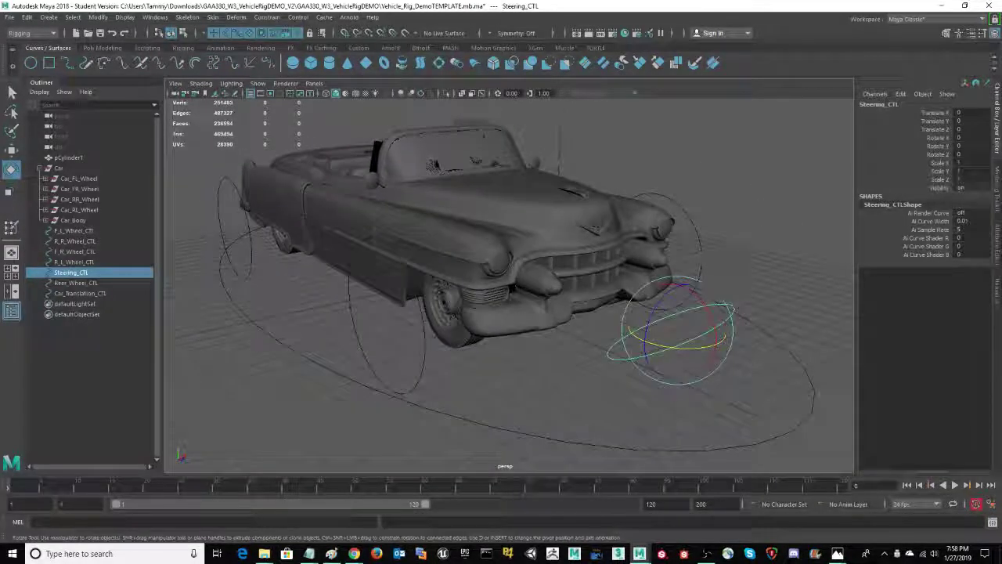
- Orient-constrain Car_FR_Wheel to Steering_CTL with Maintain Offset on and only the X and Y axes constrained
left_click(656, 336)
left_click(683, 343)
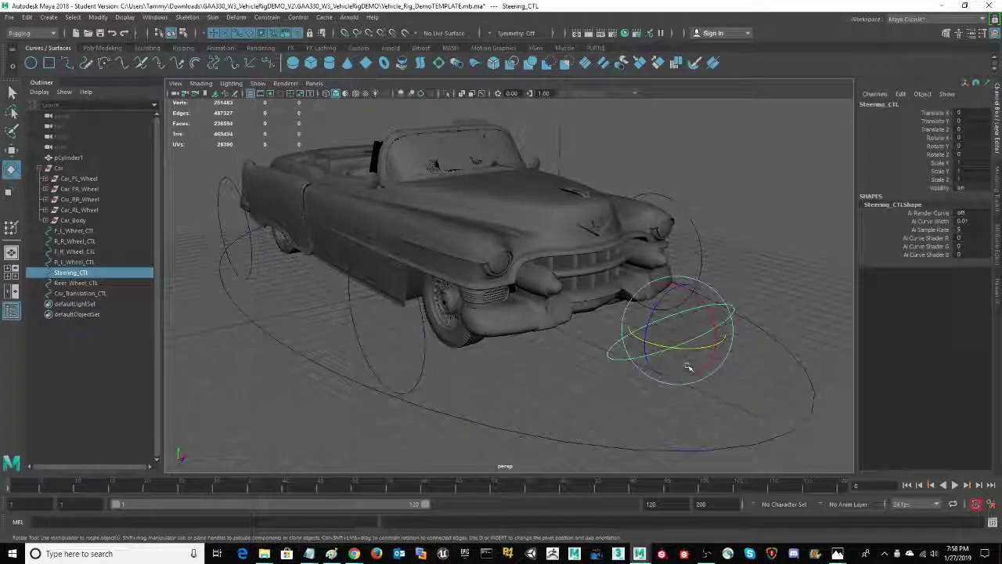
left_click(580, 386)
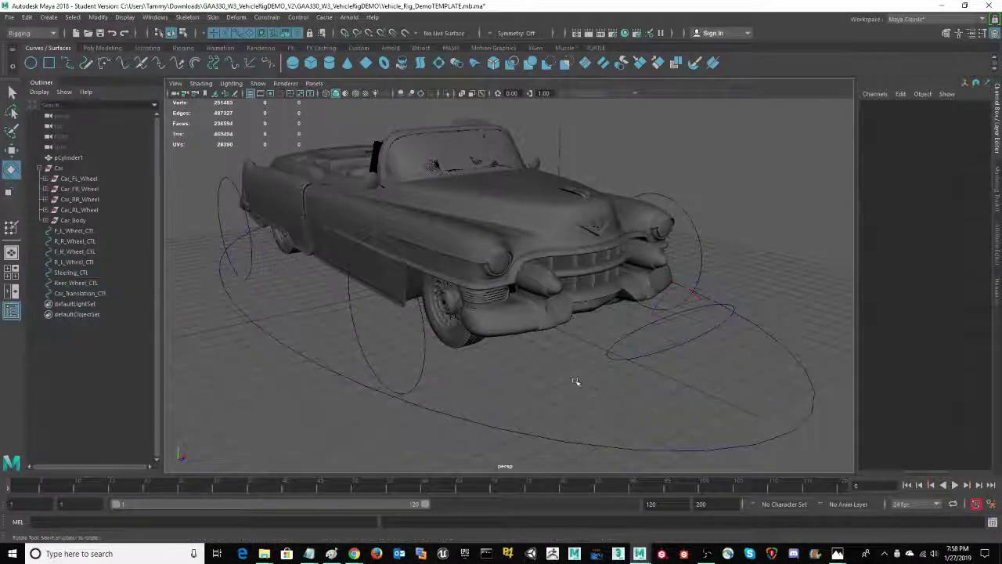
left_click(631, 347)
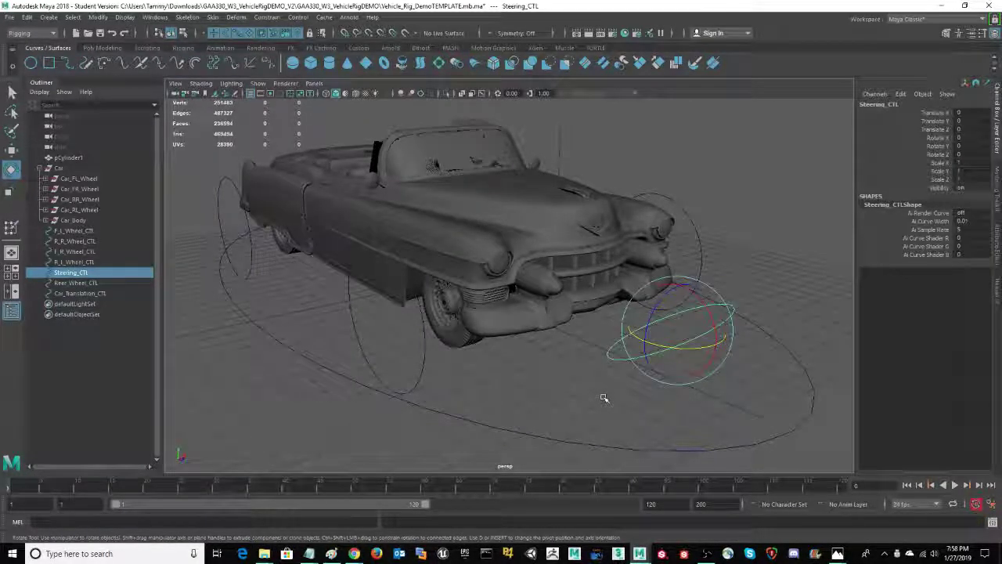
left_click(86, 190, "ctrl")
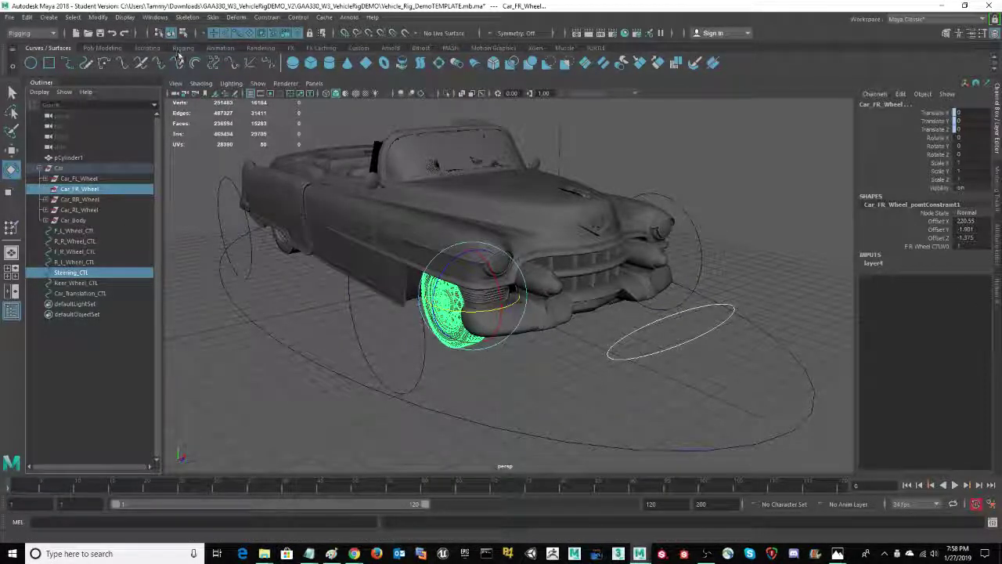
left_click(274, 18)
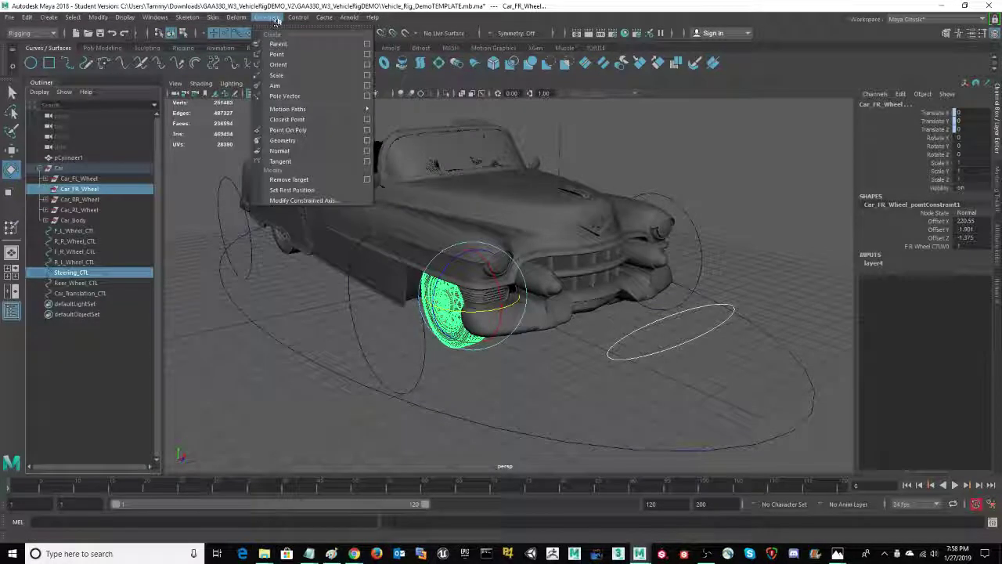
left_click(367, 64)
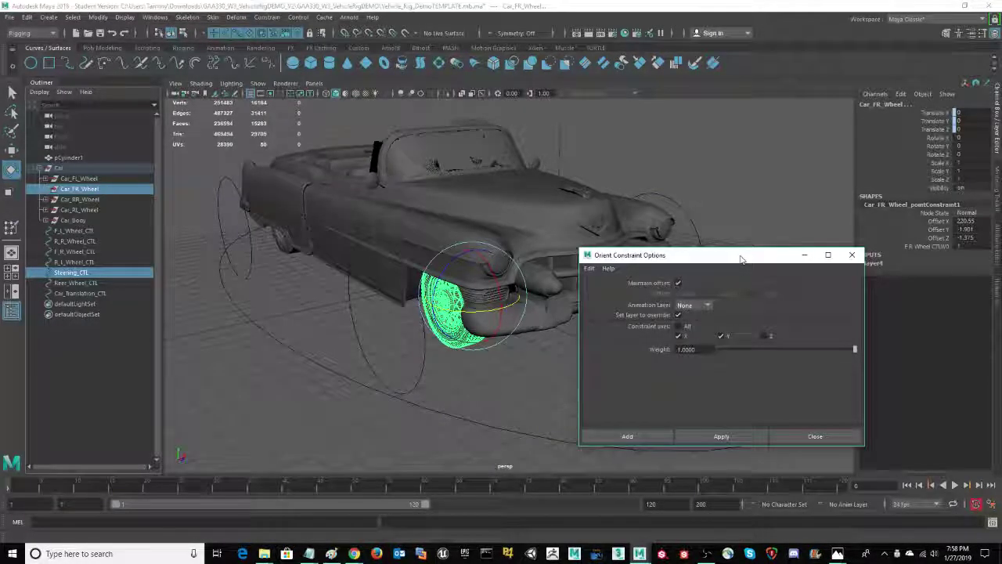
left_click_drag(741, 259, 737, 197)
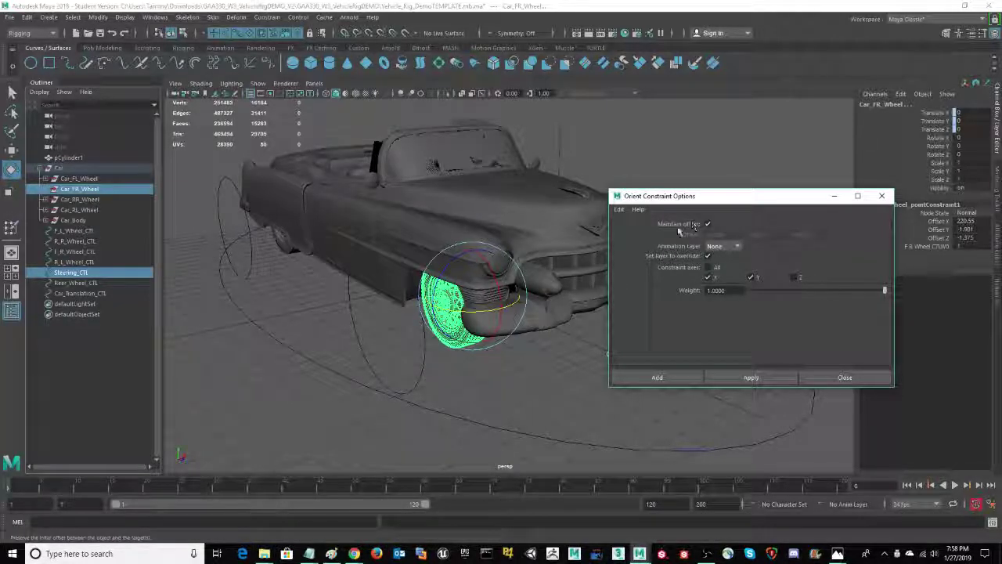
left_click(658, 377)
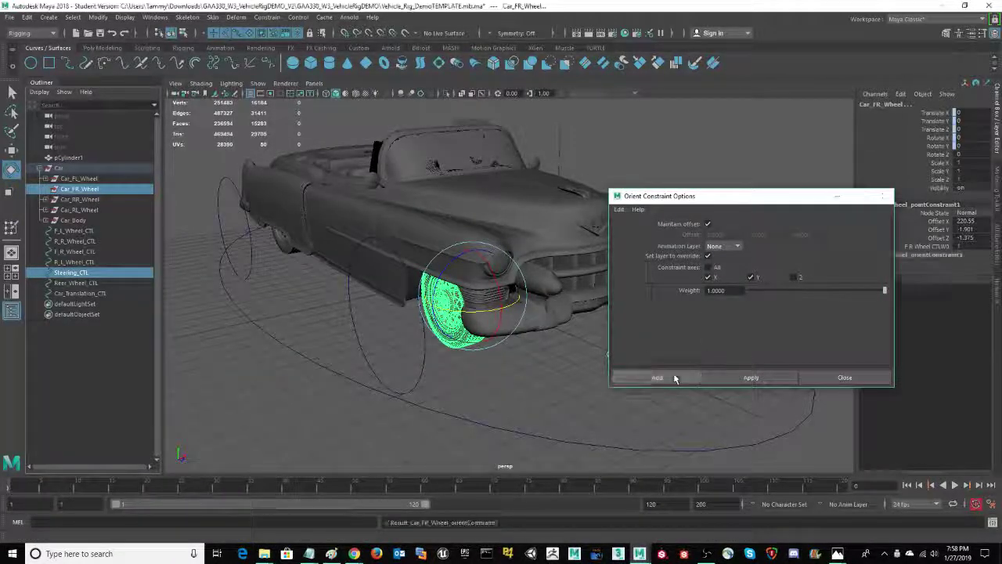
- Test both front wheels' steering from above and beneath the car by rotating Steering_CTL about Y, undoing each rotation
left_click(682, 347)
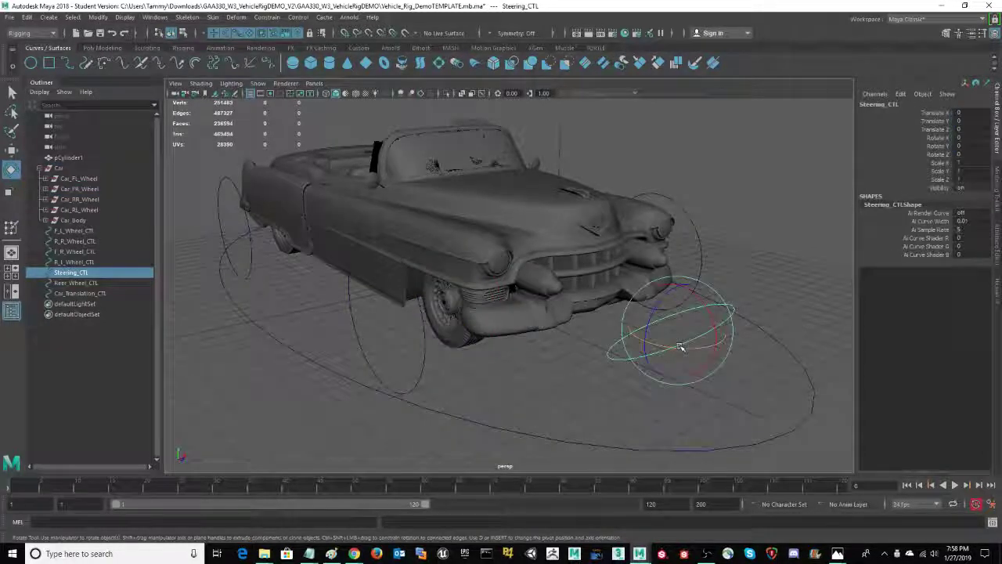
left_click_drag(718, 309, 691, 347)
key("ctrl+z")
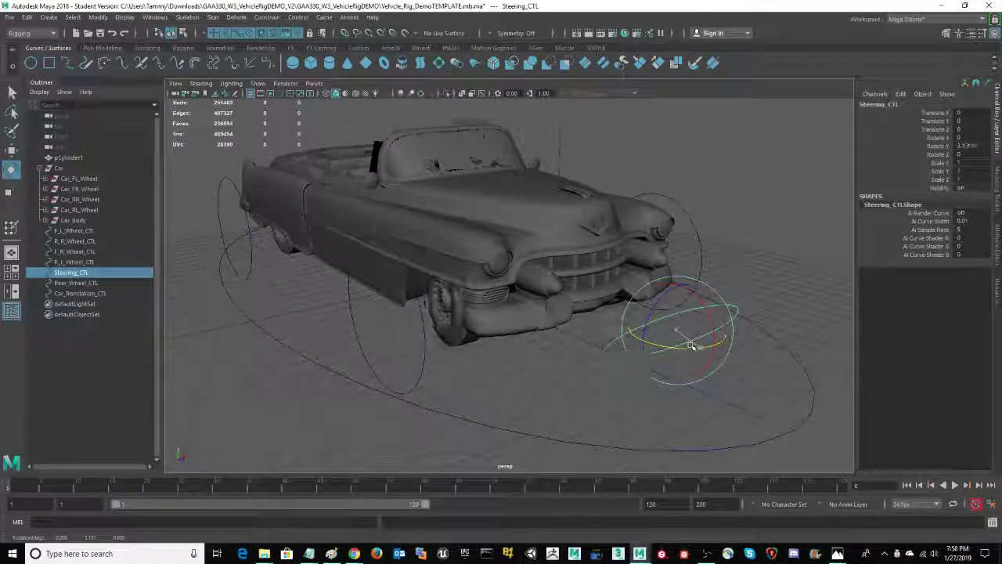
key("ctrl+z")
left_click_drag(668, 416, 595, 375, "alt")
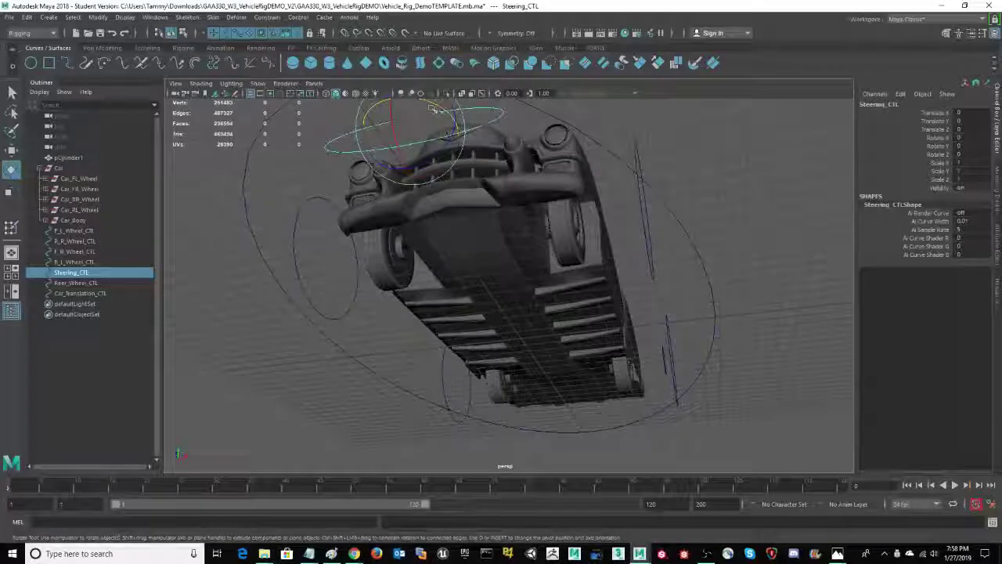
mouse_move(436, 107)
left_mouse_down()
mouse_move(447, 112)
mouse_move(428, 107)
left_mouse_up()
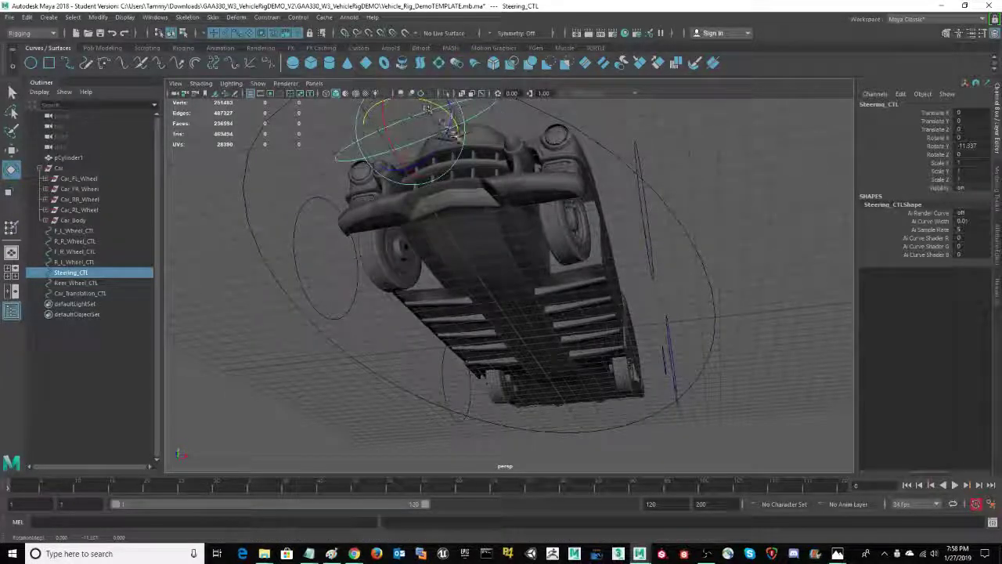
key("ctrl+z")
- Select Reer_Wheel_CTL behind the car, try rotating it freely, and undo the rotation
left_click_drag(747, 166, 711, 206, "alt")
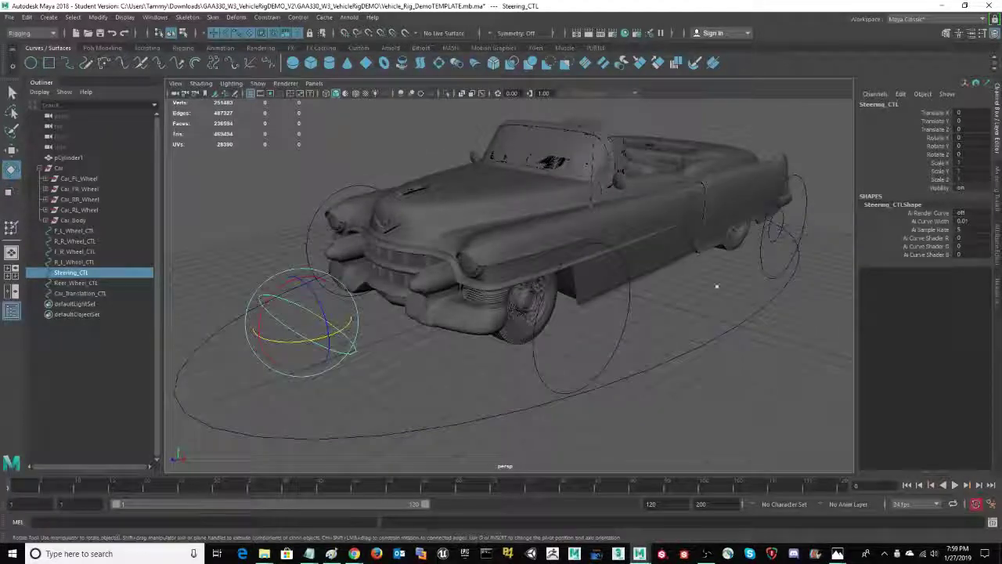
left_click_drag(725, 303, 727, 347, "alt")
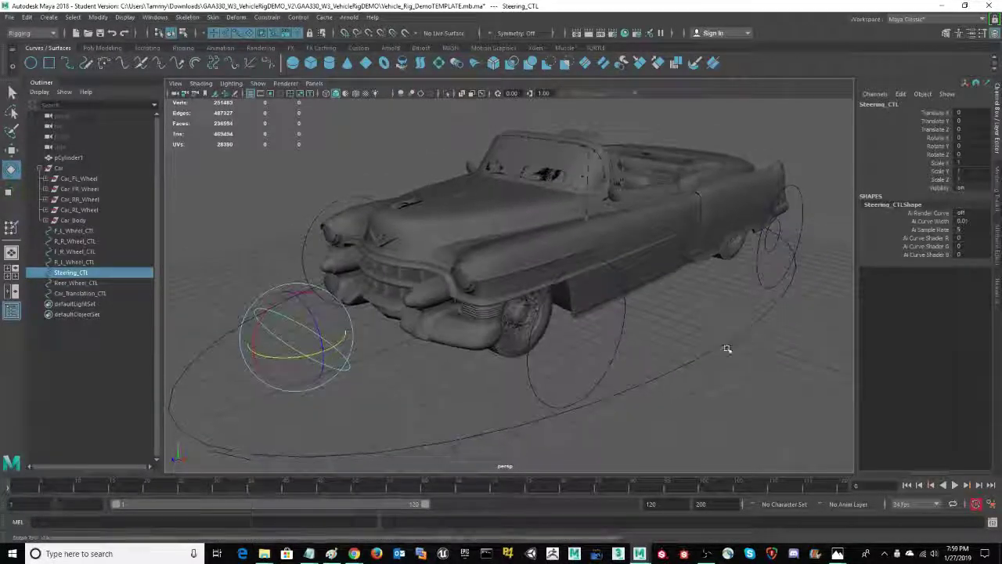
left_click(773, 245)
key("ctrl+z")
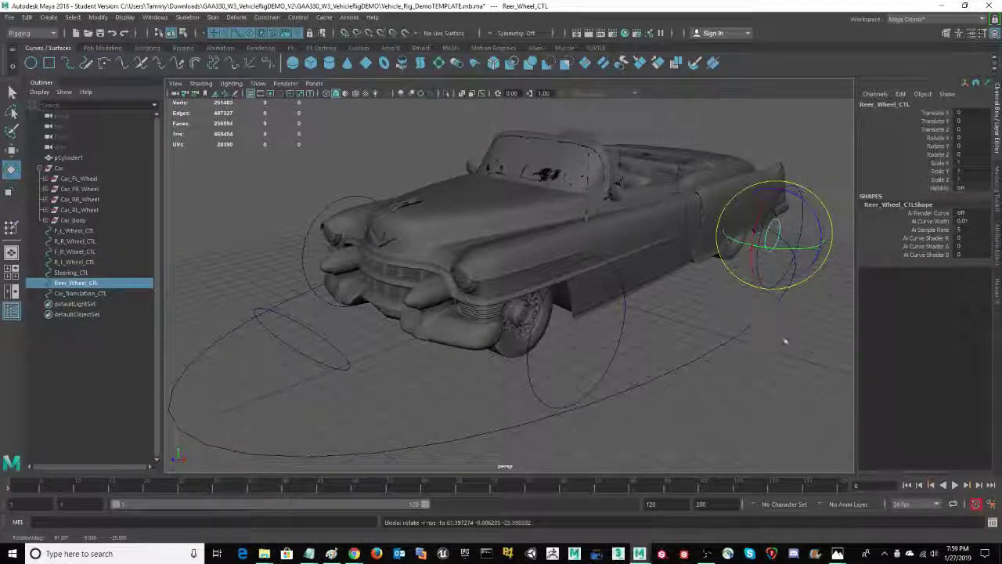
mouse_move(786, 339)
left_mouse_down("alt")
mouse_move(745, 335)
mouse_move(765, 314)
mouse_move(774, 349)
left_mouse_up("alt")
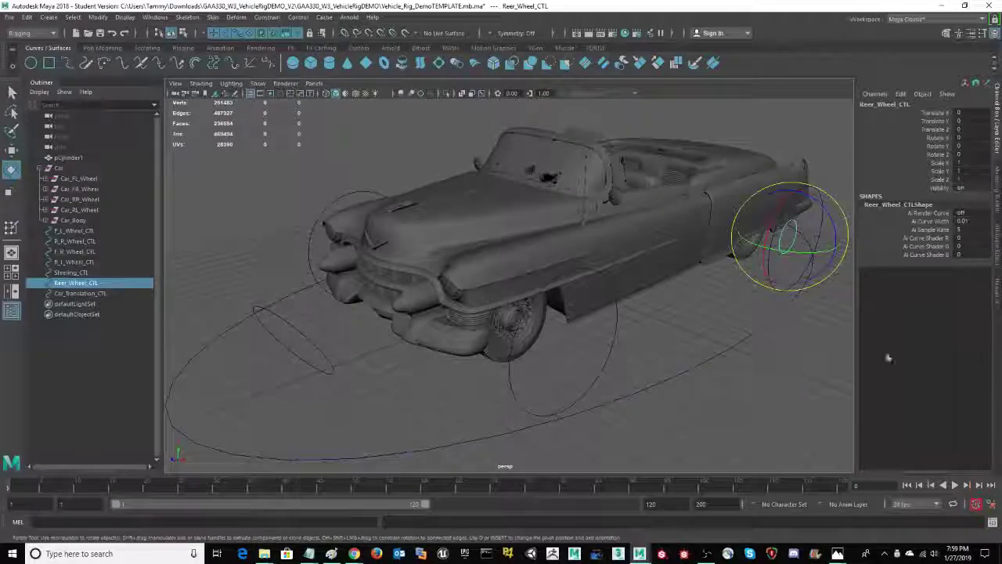